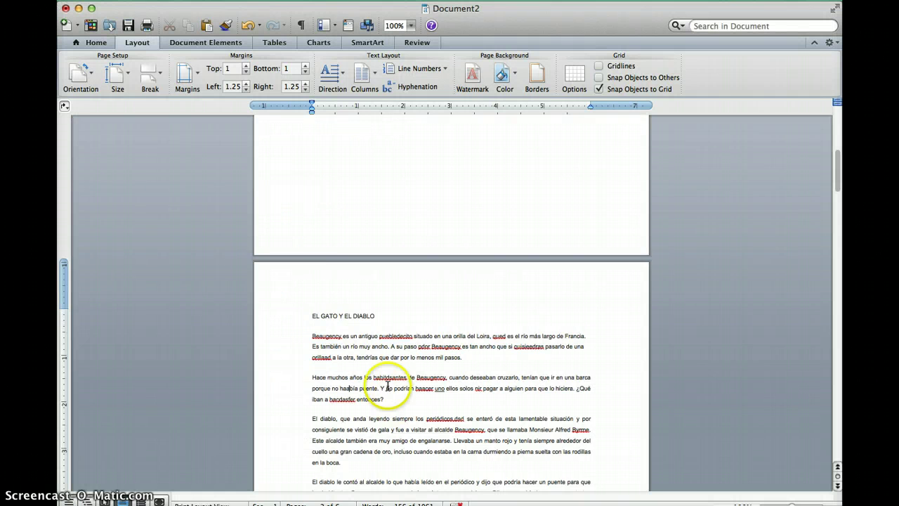
# Scroll the Moodle course page to the Unidad V Correspondencia y Ortografía section.
pyautogui.scroll(5, 393, 393)
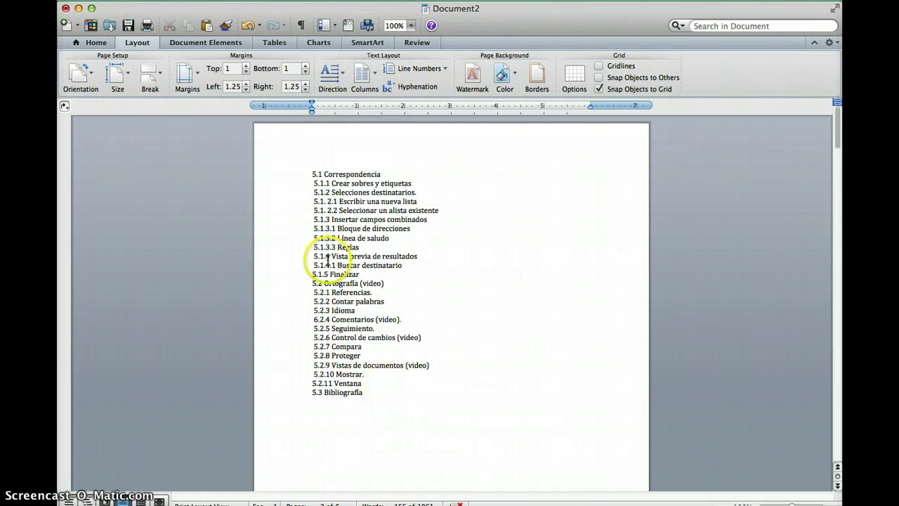
# Scroll past the outline to the second page showing the story 'EL GATO Y EL DIABLO'.
pyautogui.scroll(-1, 302, 445)
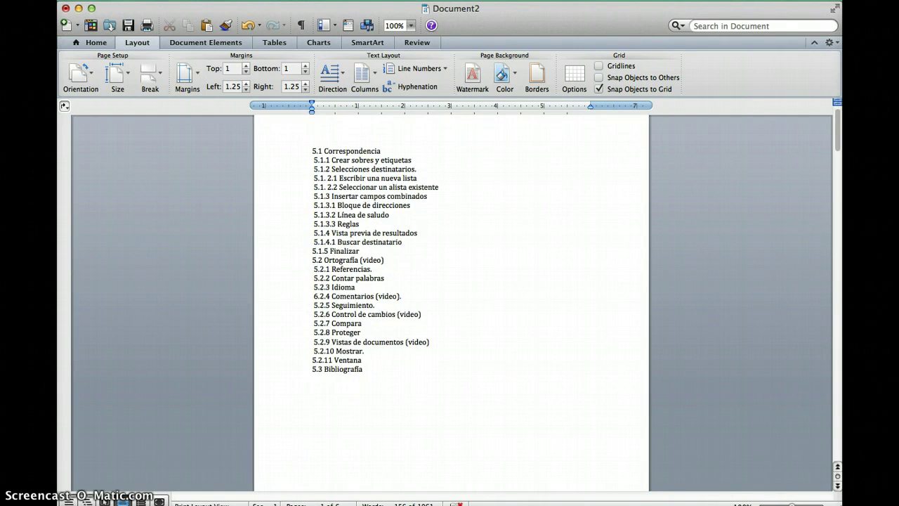
pyautogui.scroll(-5, 316, 446)
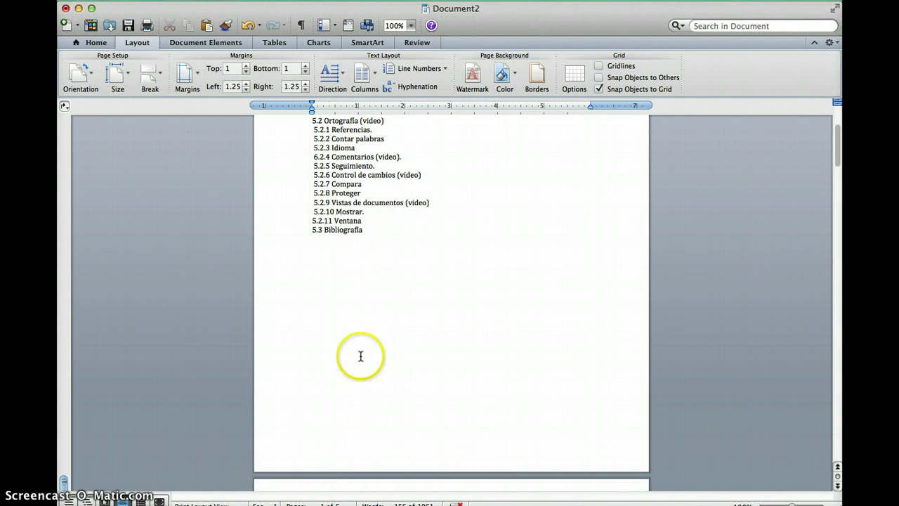
pyautogui.scroll(-6, 329, 448)
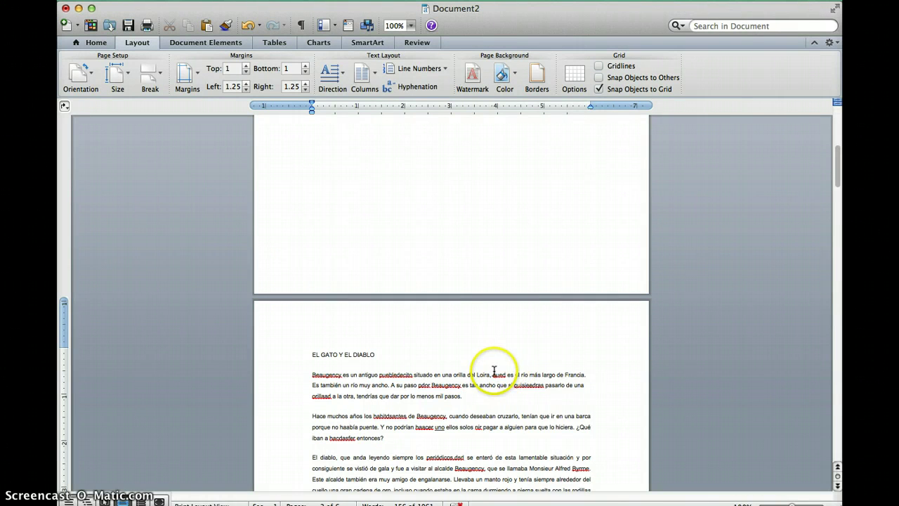
# Correct 'qued' to 'que' in the first paragraph and bring up the Review tools.
pyautogui.rightClick(507, 377)
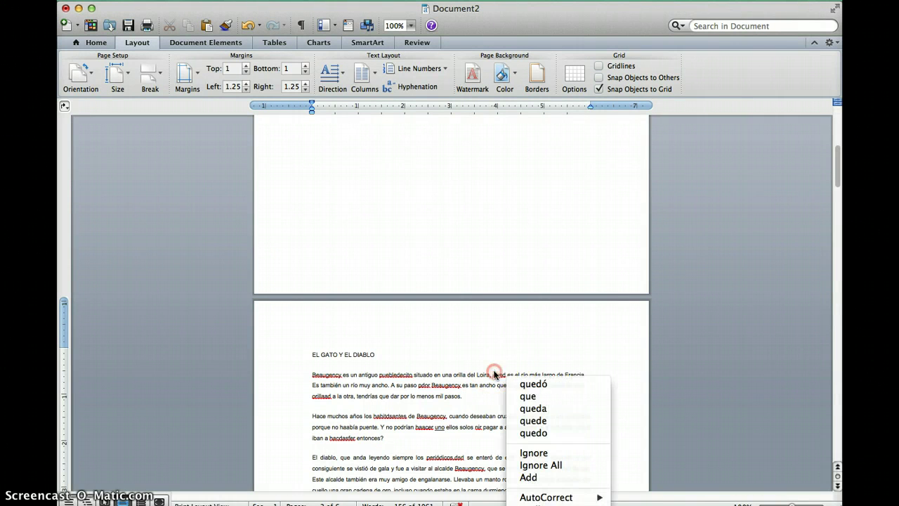
pyautogui.click(520, 396)
pyautogui.click(525, 384)
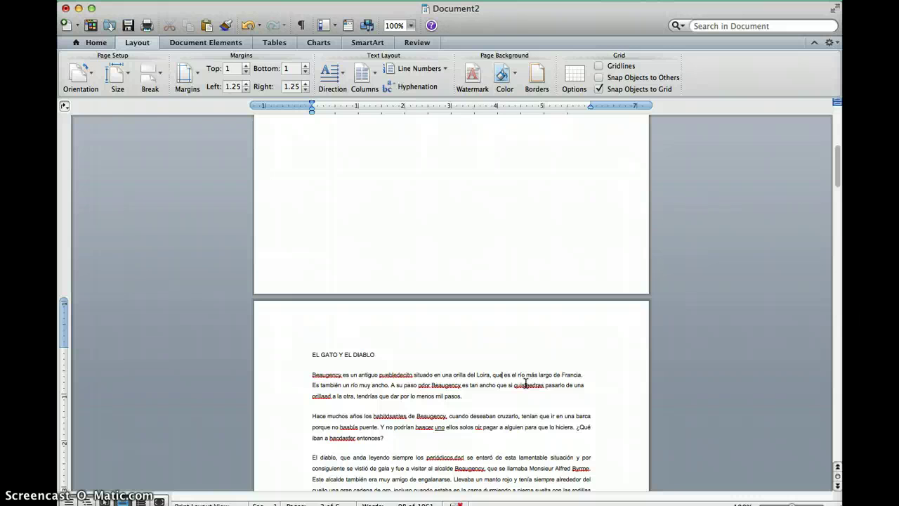
pyautogui.click(416, 43)
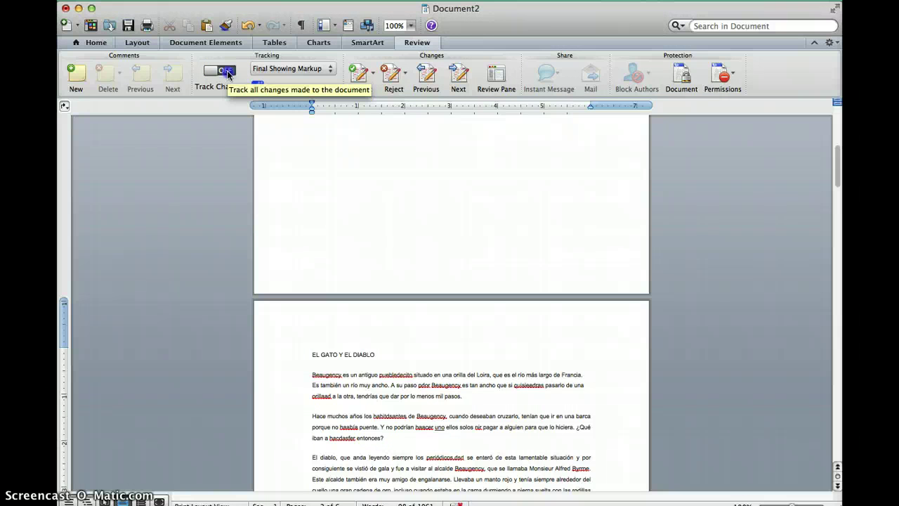
# Turn on Track Changes and correct 'nir' to 'ni' and 'haacer' to 'hacer'.
pyautogui.click(225, 71)
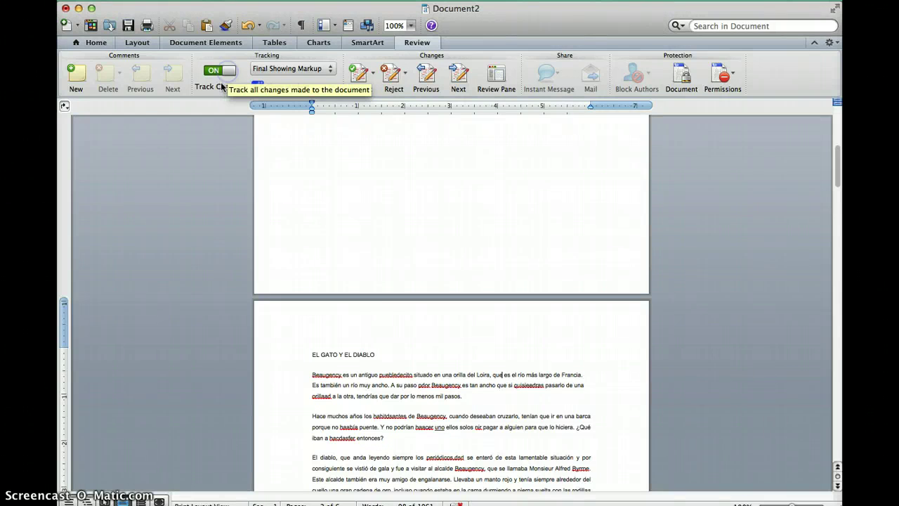
pyautogui.click(507, 401)
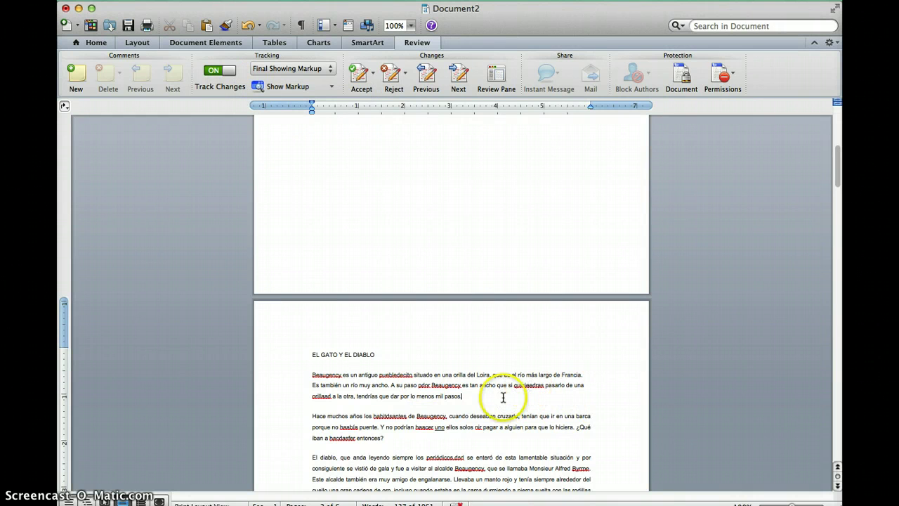
pyautogui.rightClick(479, 427)
pyautogui.click(500, 400)
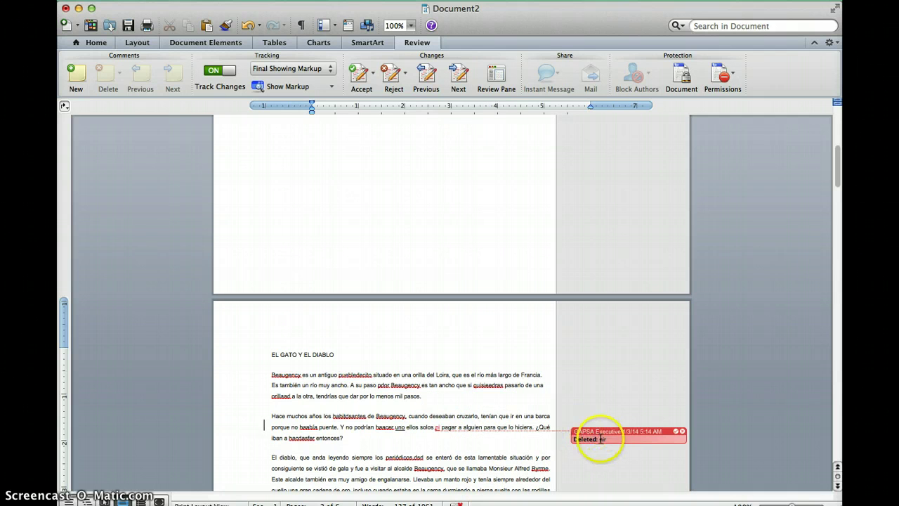
pyautogui.rightClick(388, 427)
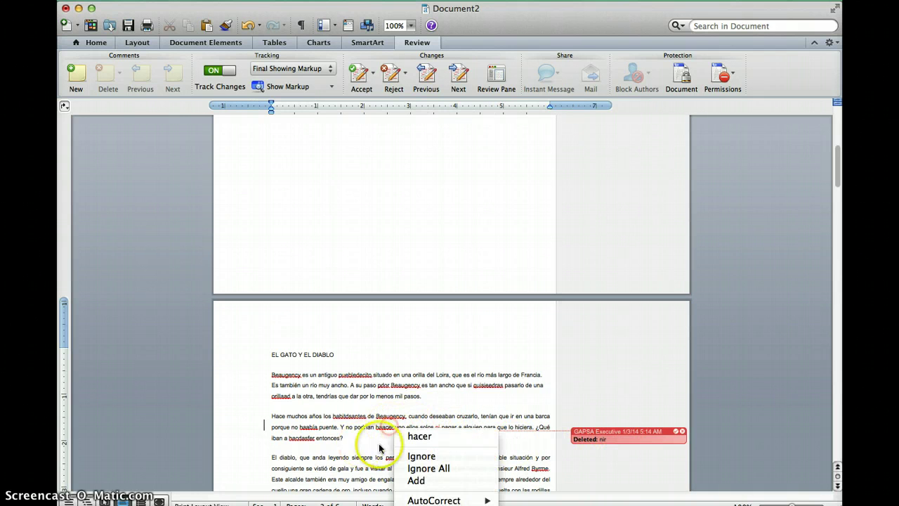
pyautogui.click(414, 433)
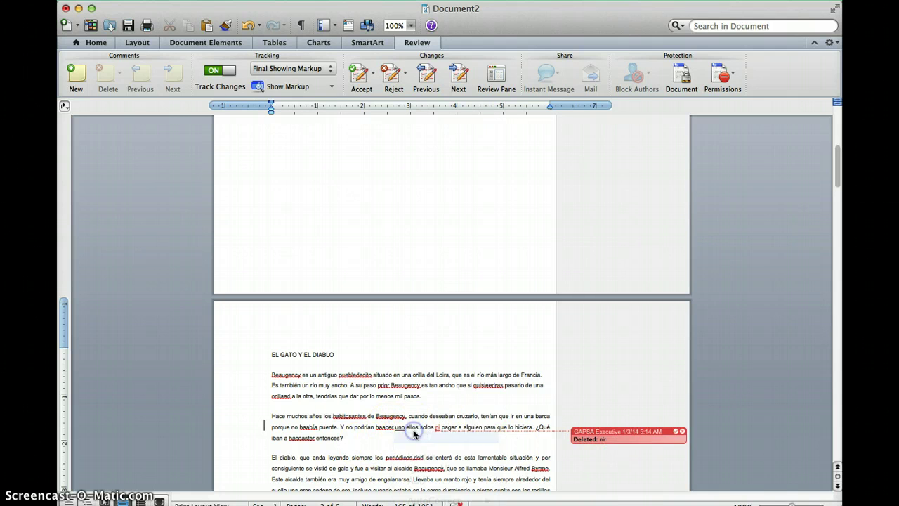
# Correct 'habitdsantes' to 'habitantes' and 'haabia' to 'había' from the spelling suggestions.
pyautogui.rightClick(360, 416)
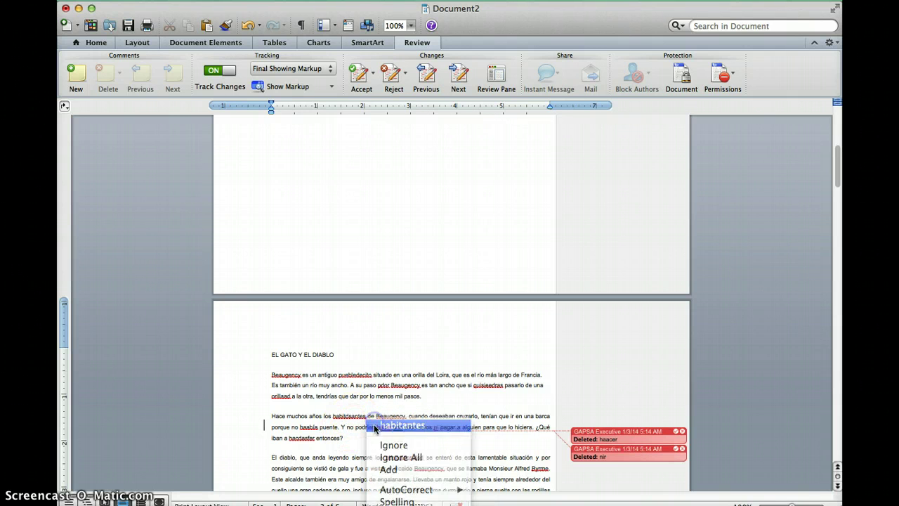
pyautogui.click(372, 425)
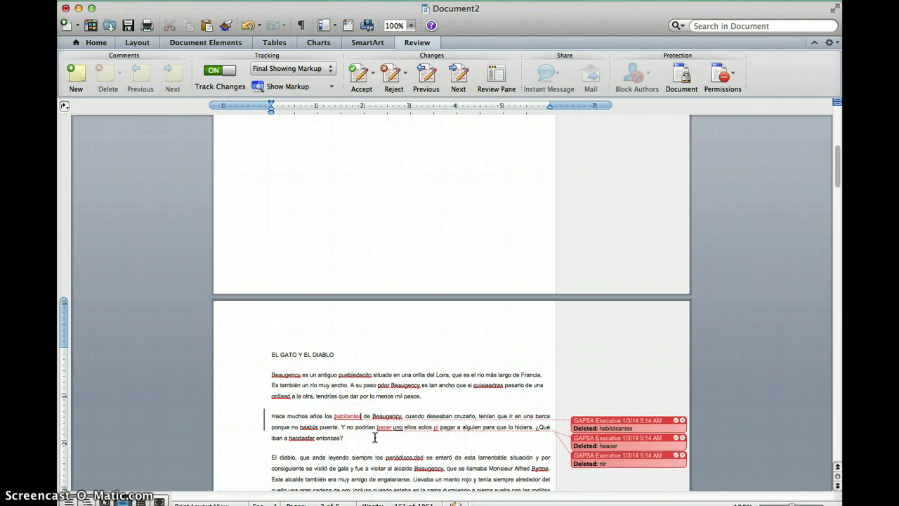
pyautogui.rightClick(310, 427)
pyautogui.click(298, 434)
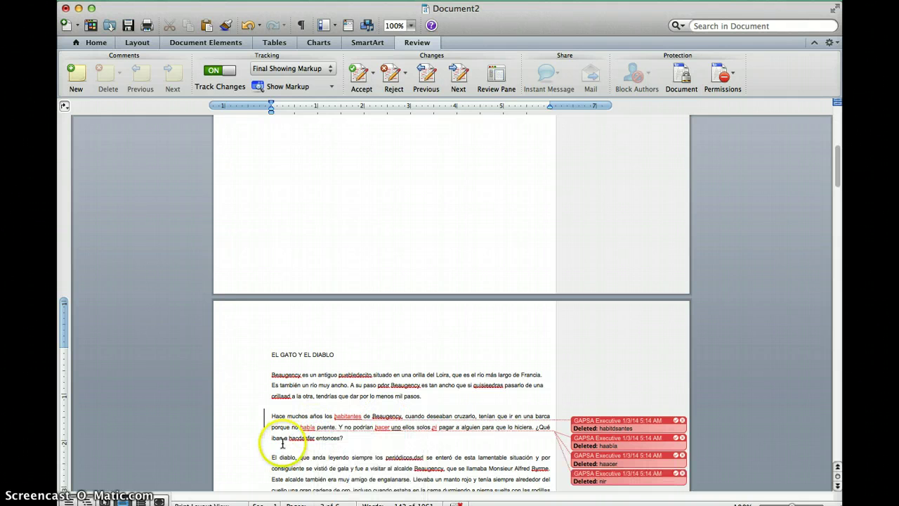
# Retype the misspelled word after 'iban a' as 'pasar'.
pyautogui.rightClick(296, 437)
pyautogui.click(298, 437)
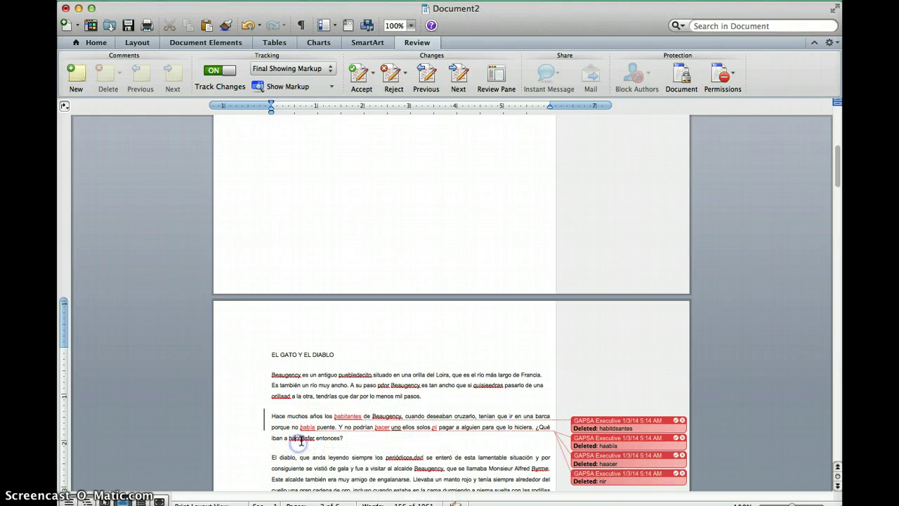
pyautogui.doubleClick(305, 438)
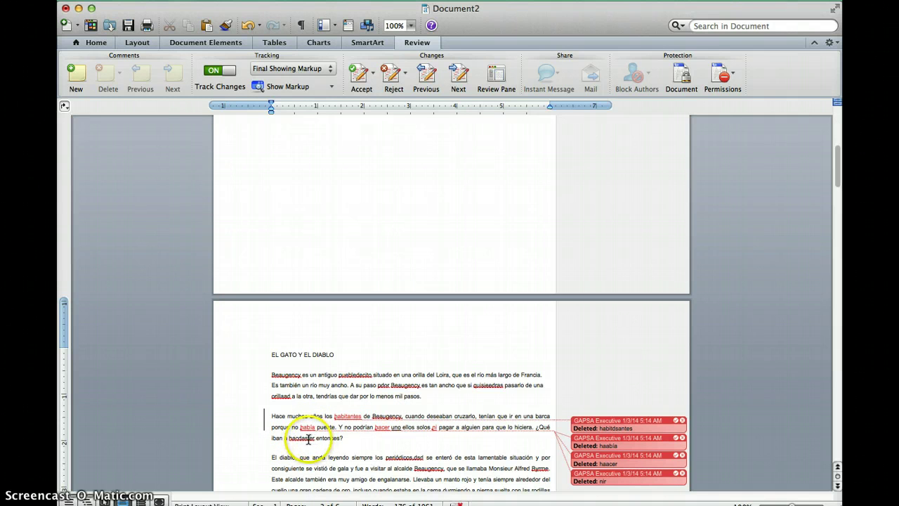
pyautogui.moveTo(313, 437); pyautogui.dragTo(289, 437)
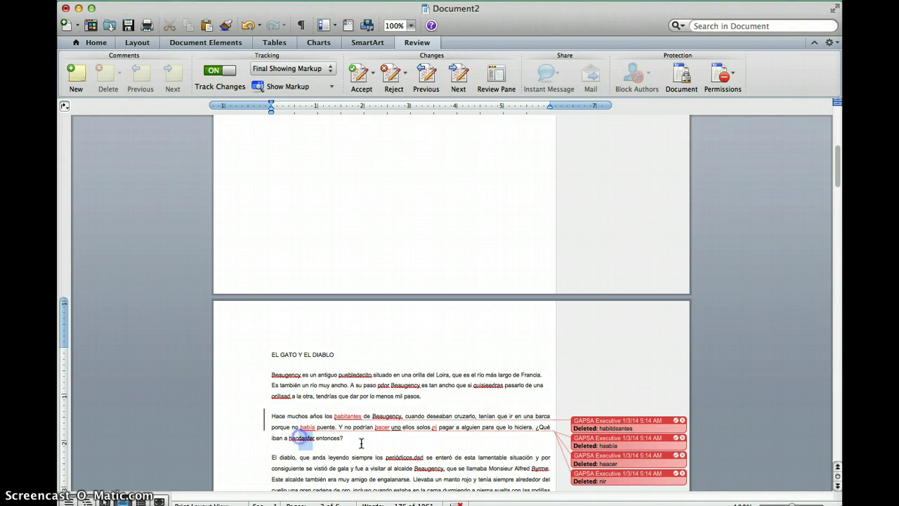
pyautogui.write('pasar')
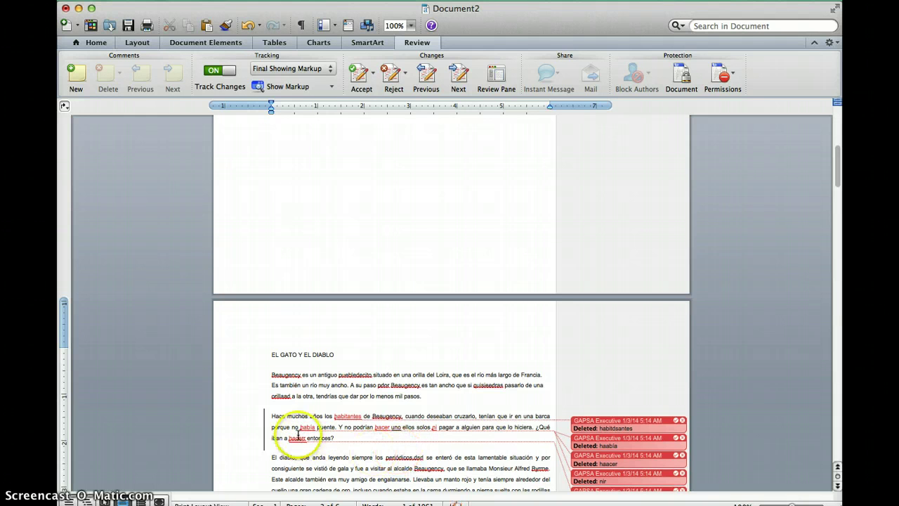
pyautogui.click(428, 421)
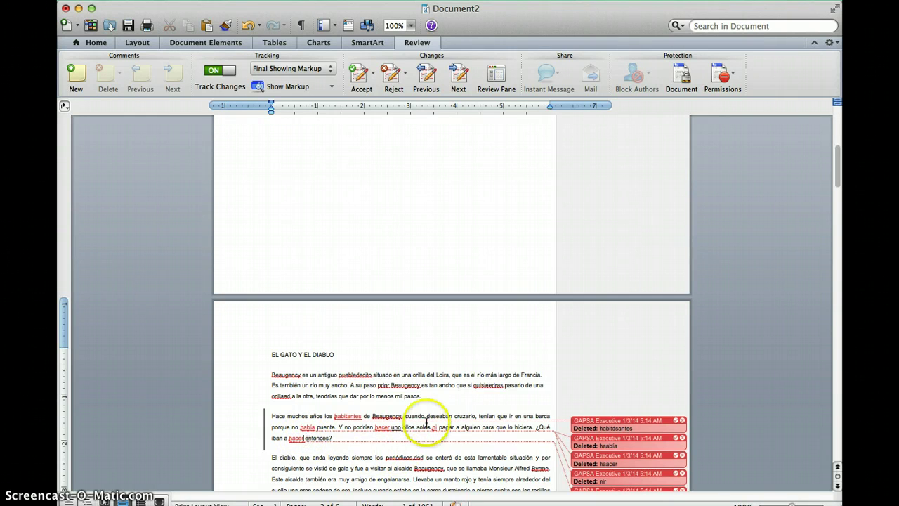
pyautogui.scroll(-3, 455, 419)
# Accept the five Deleted balloons for habitdsantes, haabia, haacer, nir and the last one.
pyautogui.scroll(-1, 455, 420)
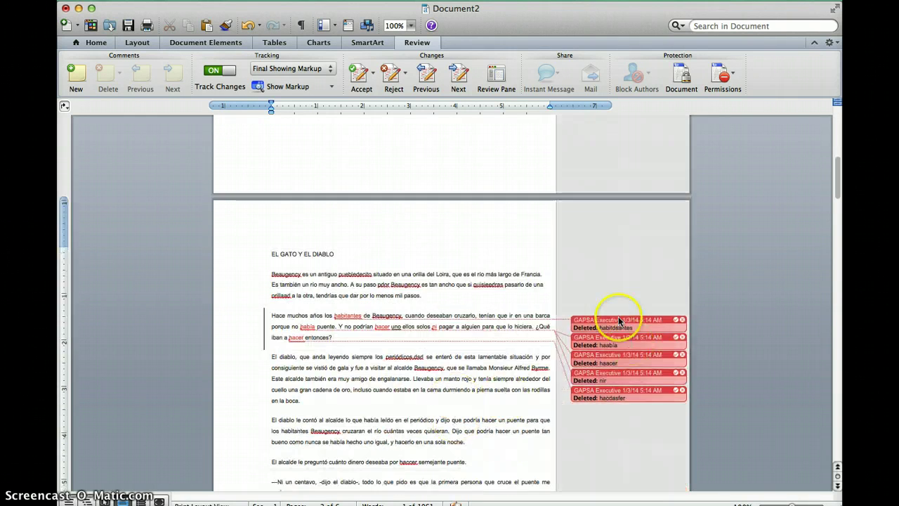
pyautogui.click(676, 321)
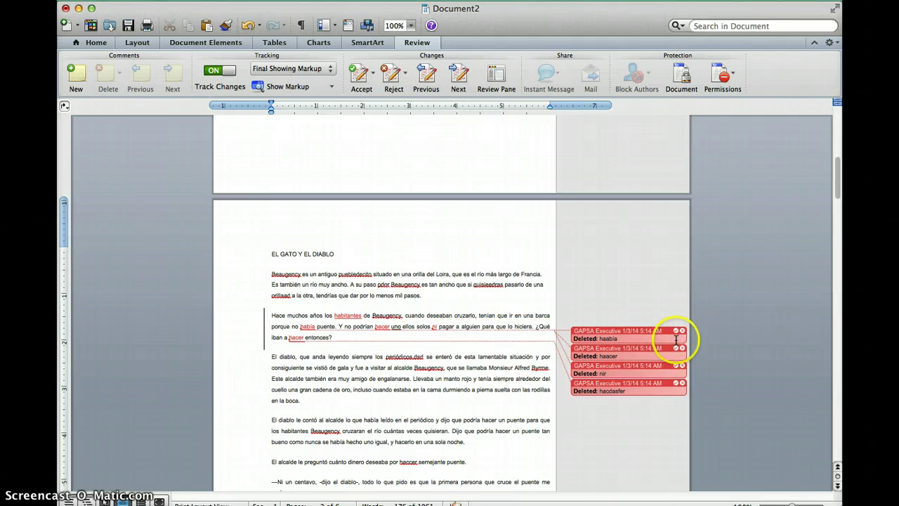
pyautogui.click(676, 330)
pyautogui.click(676, 330)
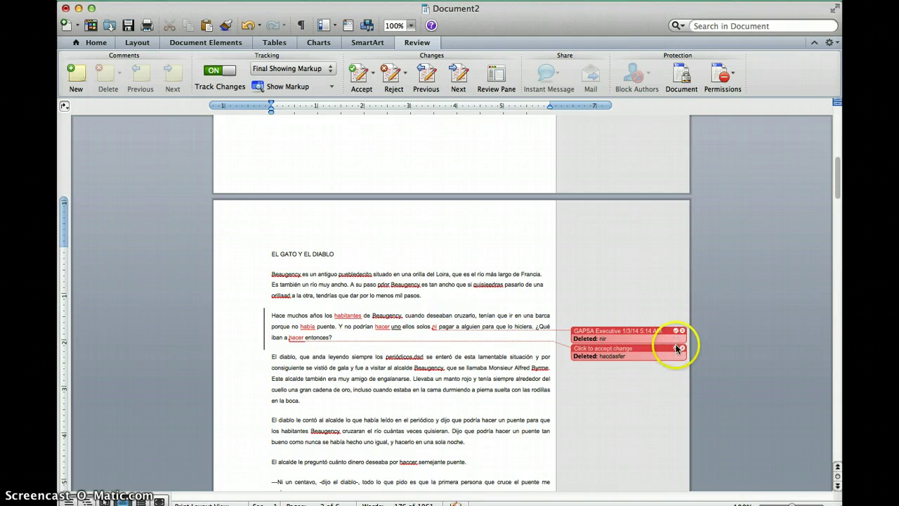
pyautogui.click(676, 330)
pyautogui.click(676, 342)
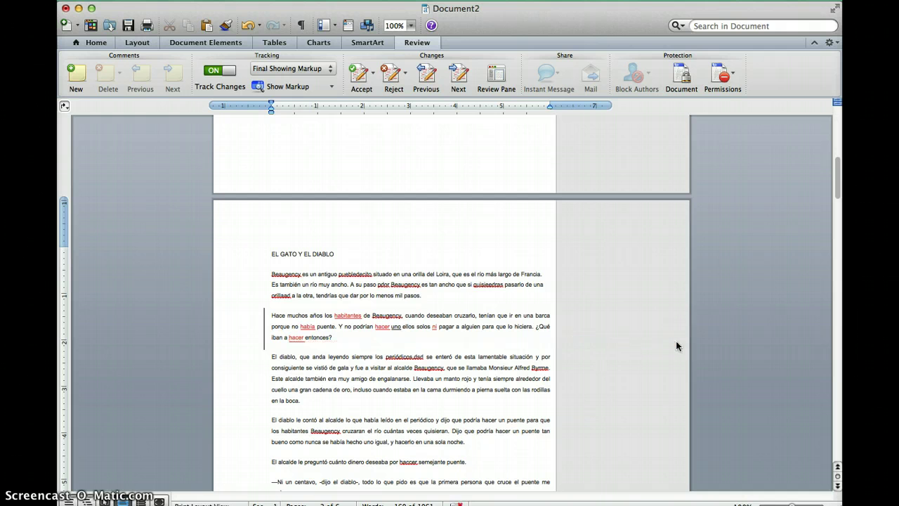
pyautogui.click(359, 315)
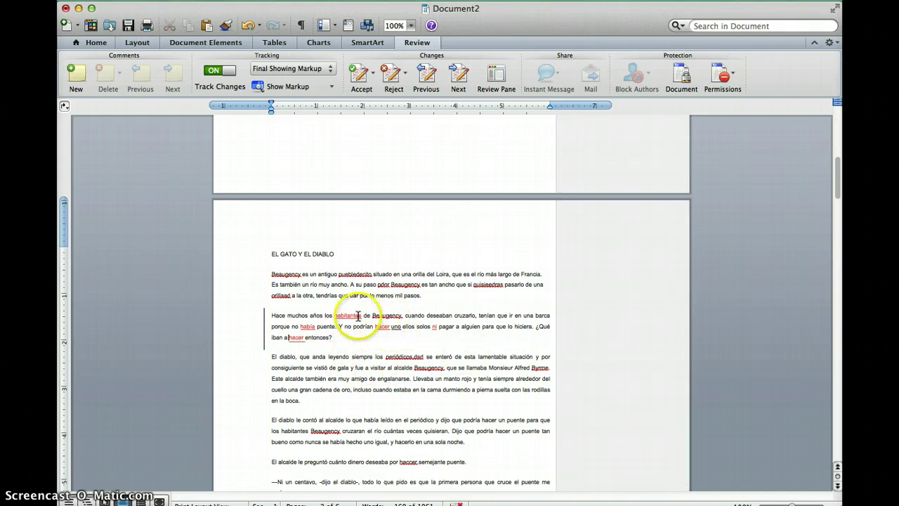
pyautogui.rightClick(408, 361)
pyautogui.click(399, 383)
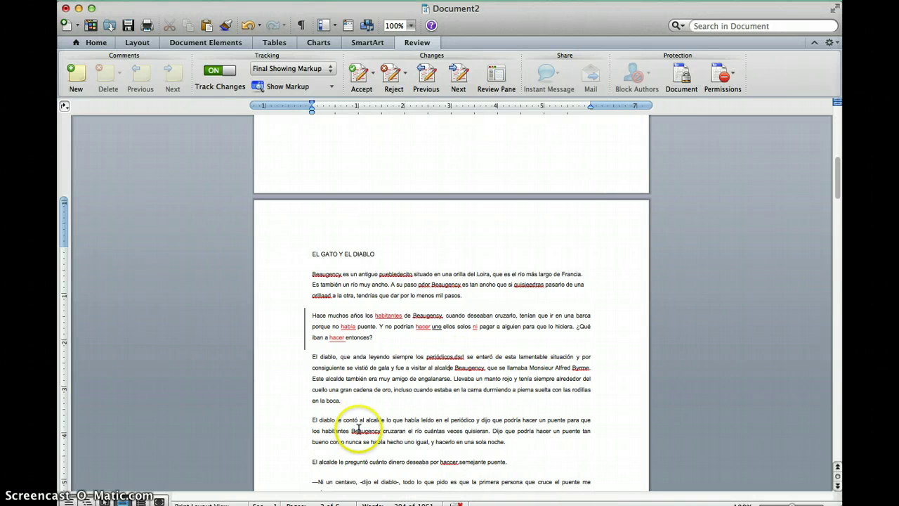
pyautogui.click(392, 335)
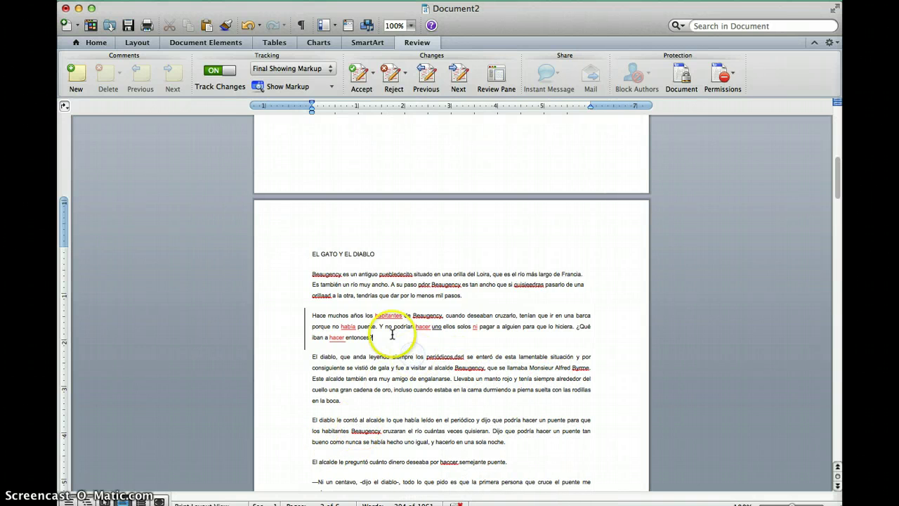
# Accept the next tracked change, continuing the review from the document start.
pyautogui.click(370, 84)
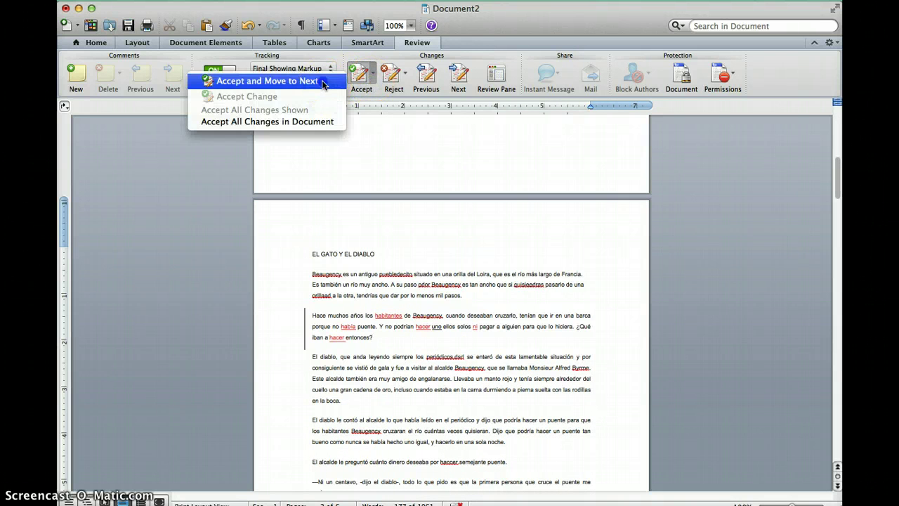
pyautogui.click(321, 80)
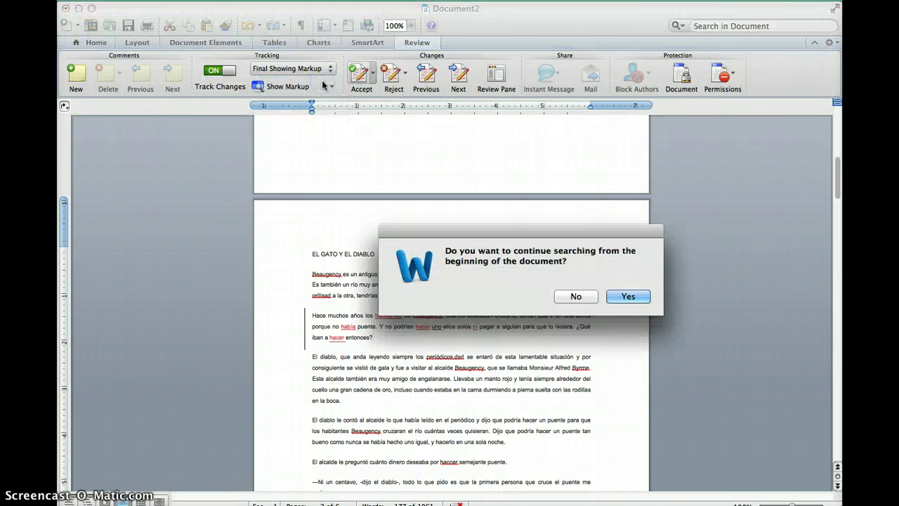
pyautogui.click(628, 298)
pyautogui.click(431, 316)
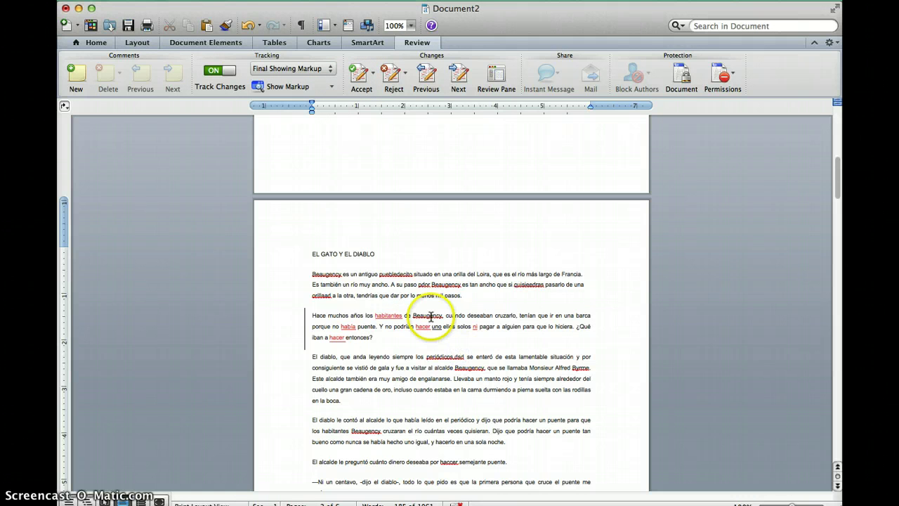
# Delete the stray 'dsd' after 'periódicos' and accept that deletion.
pyautogui.rightClick(458, 361)
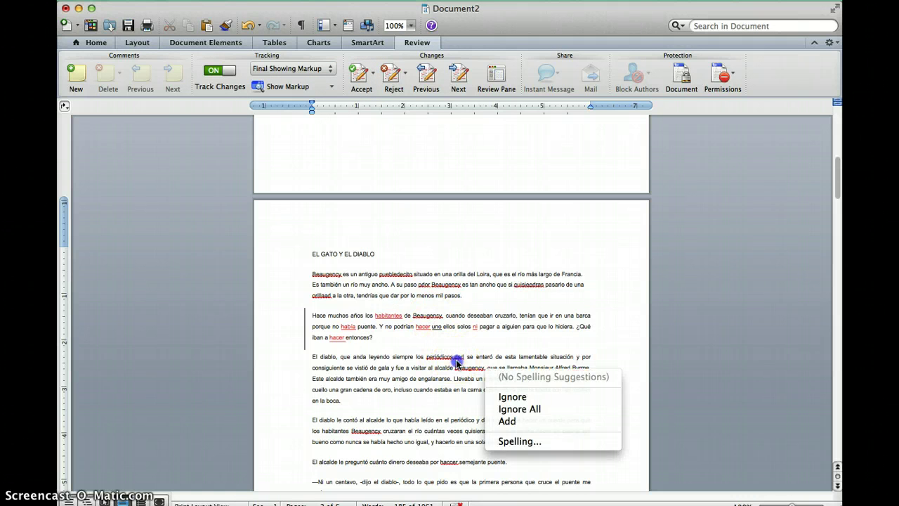
pyautogui.click(457, 361)
pyautogui.moveTo(457, 361); pyautogui.dragTo(461, 360)
pyautogui.click(458, 356)
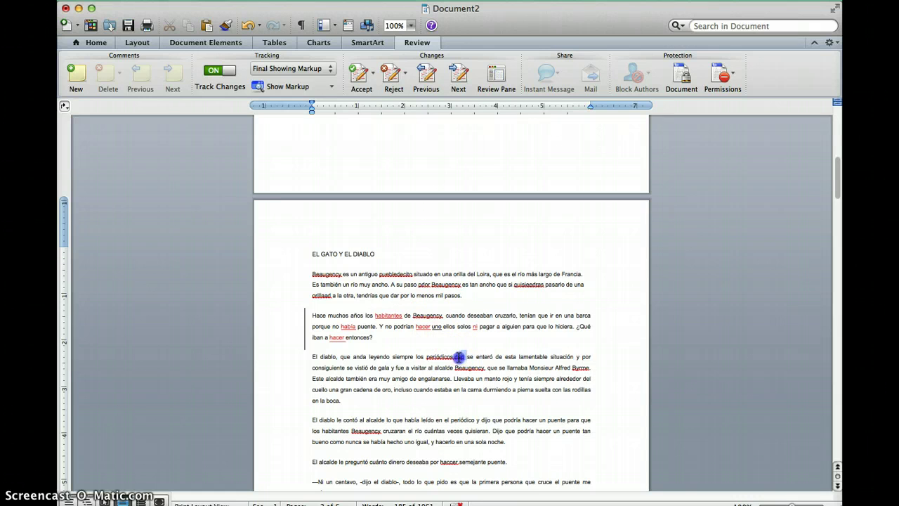
pyautogui.doubleClick(453, 356)
pyautogui.press('Delete')
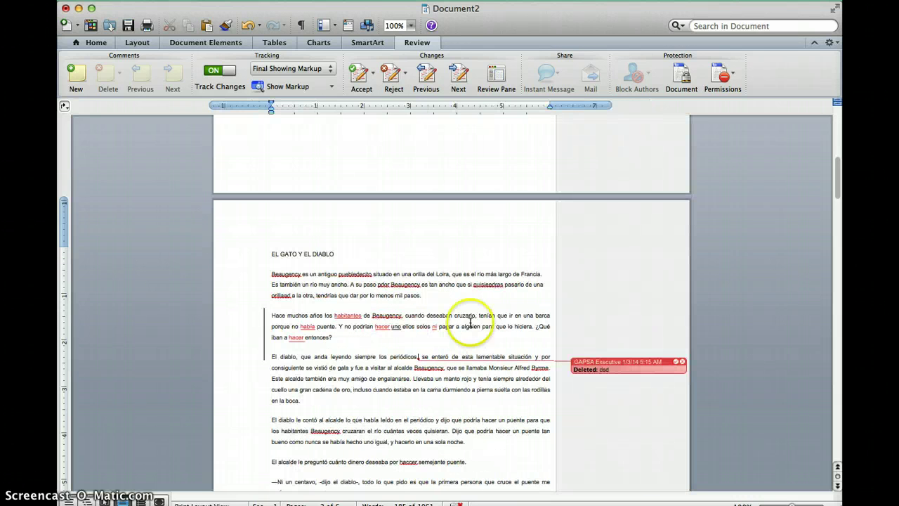
pyautogui.click(359, 77)
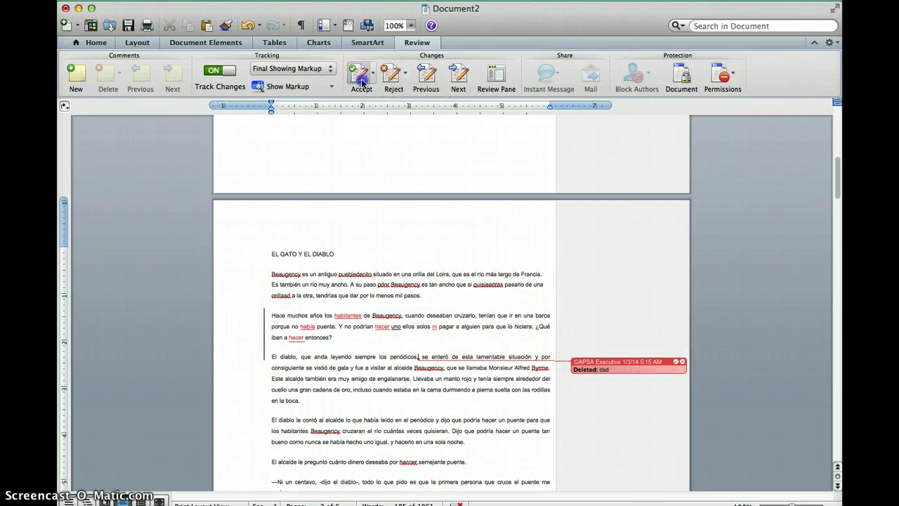
pyautogui.click(623, 296)
pyautogui.click(420, 431)
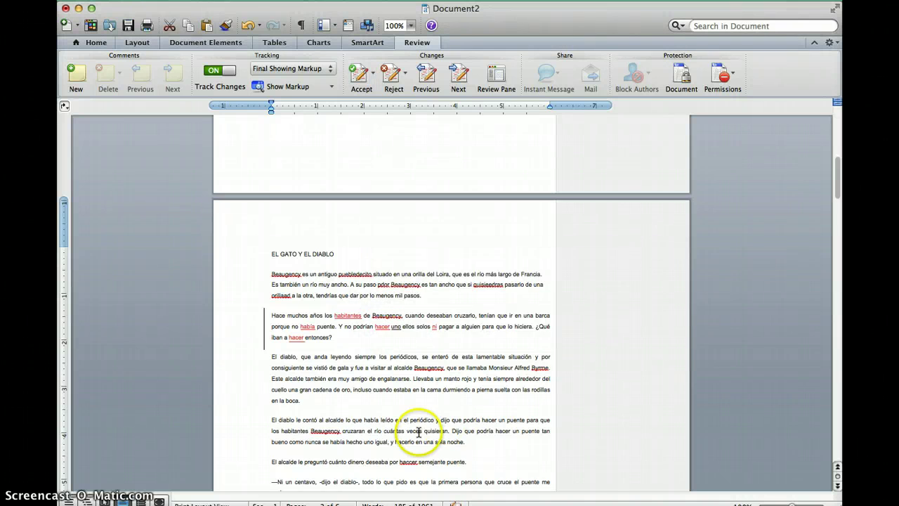
# Accept all tracked changes in the opening paragraphs through 'entonces?'.
pyautogui.scroll(-5, 414, 422)
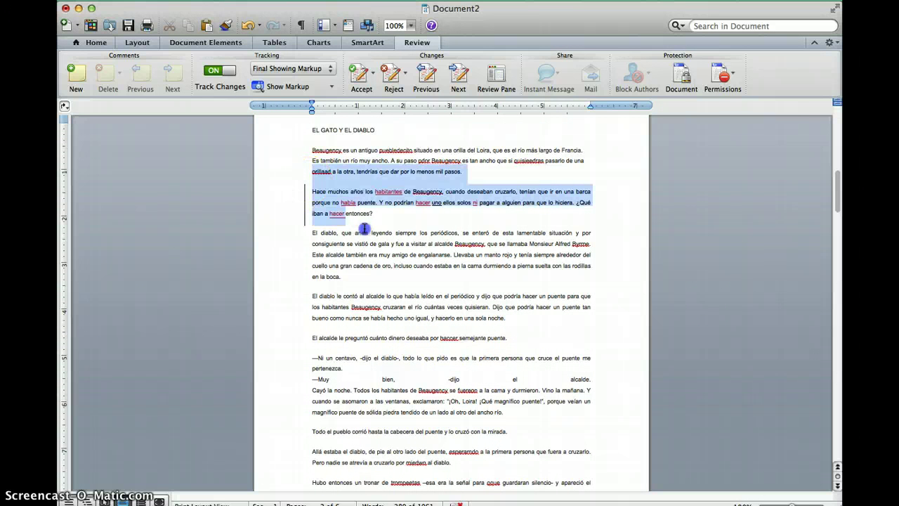
pyautogui.moveTo(309, 180); pyautogui.dragTo(368, 227)
pyautogui.click(358, 72)
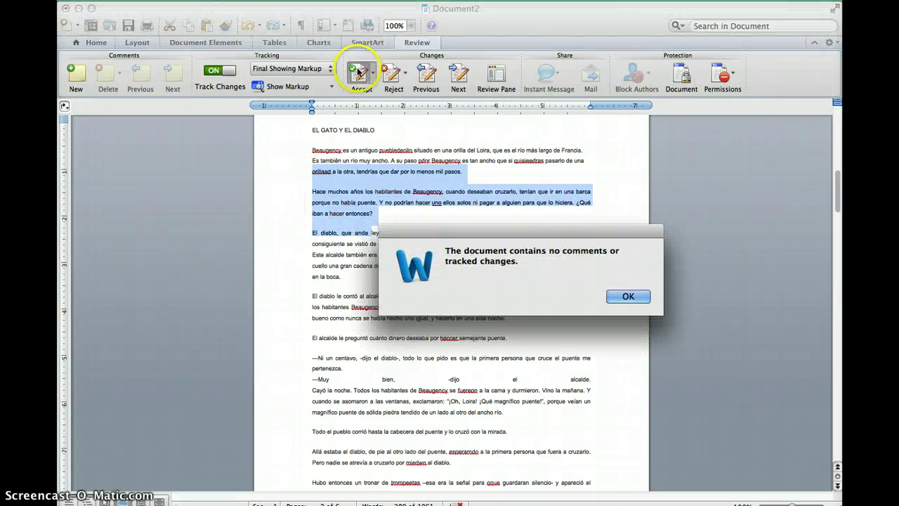
pyautogui.click(627, 296)
pyautogui.click(366, 175)
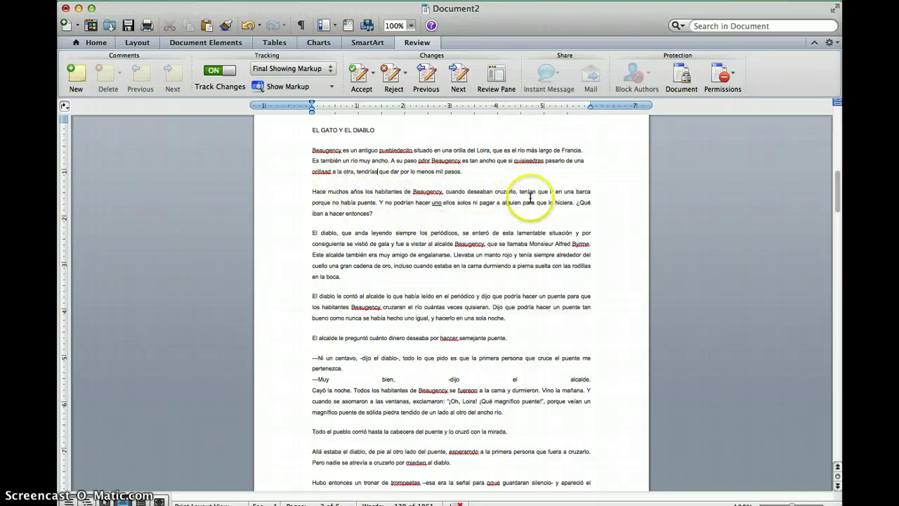
# Fix 'pdor' to 'por', 'haccer' to 'hacer', 'fuereon' to 'fueron' and the garbled word to 'esperando'.
pyautogui.click(425, 161)
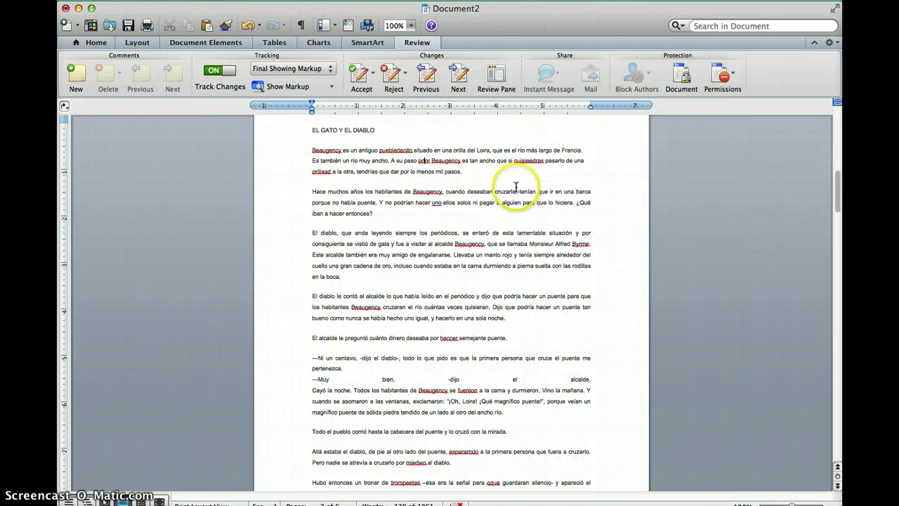
pyautogui.press('BackSpace')
pyautogui.click(396, 307)
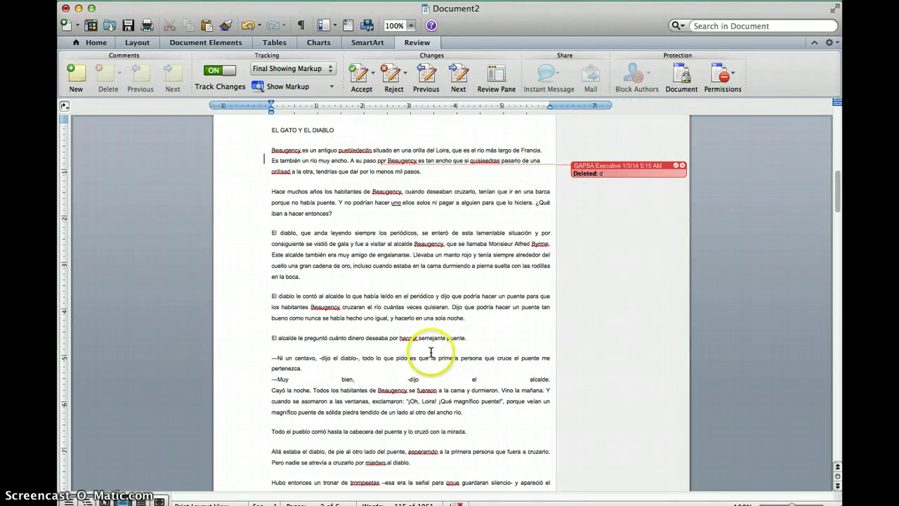
pyautogui.scroll(-5, 436, 351)
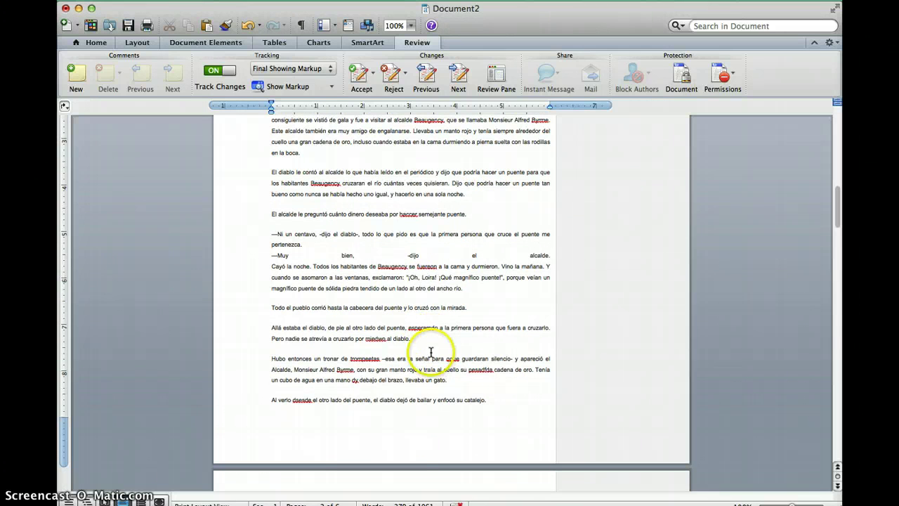
pyautogui.rightClick(409, 214)
pyautogui.click(427, 236)
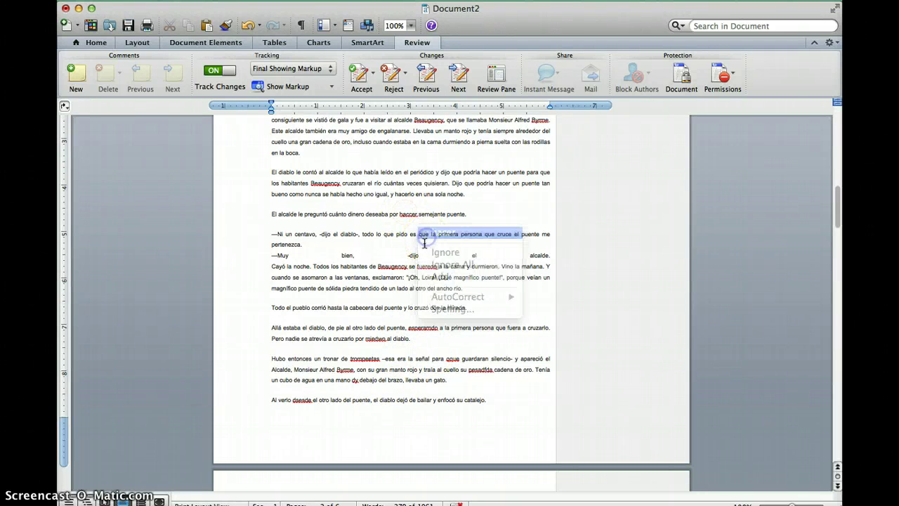
pyautogui.rightClick(434, 267)
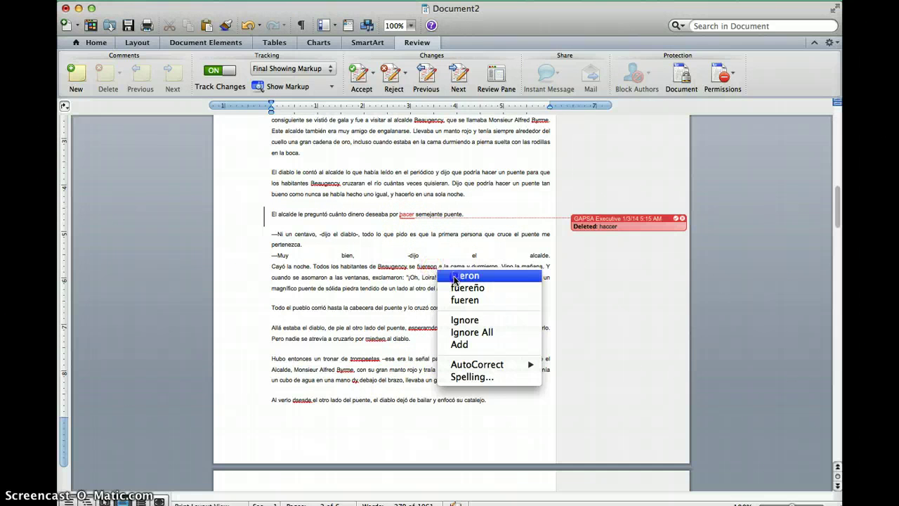
pyautogui.click(462, 276)
pyautogui.rightClick(424, 328)
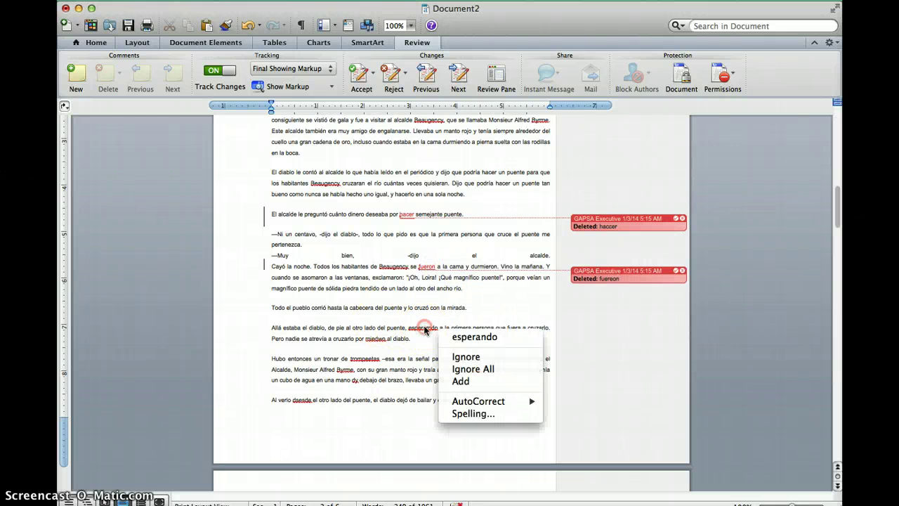
pyautogui.click(439, 337)
# Delete the 'Todo el pueblo' and 'Allá estaba el diablo' paragraphs and toggle Highlight Updates.
pyautogui.moveTo(423, 342); pyautogui.dragTo(258, 309)
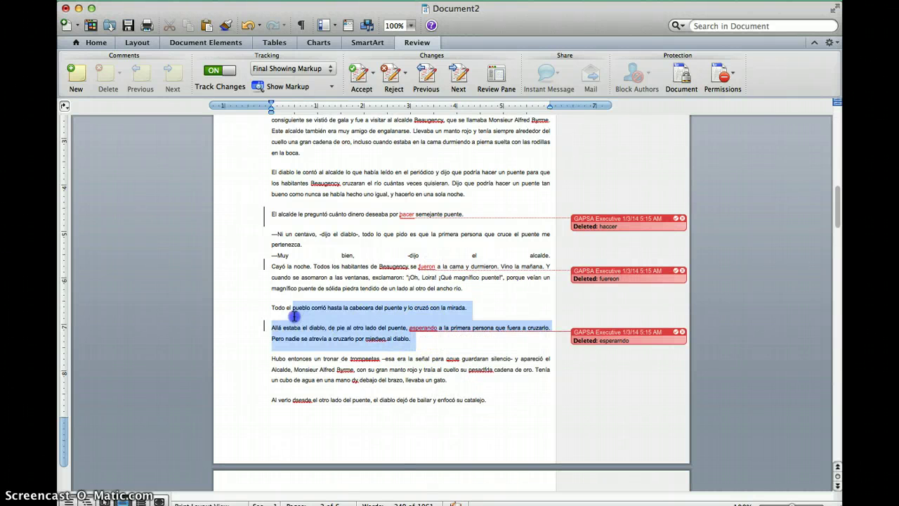
pyautogui.press('Delete')
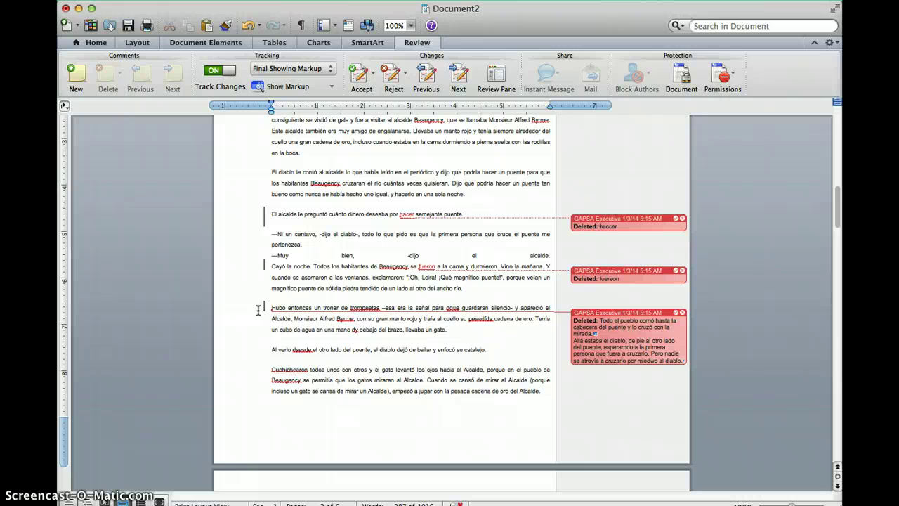
pyautogui.click(274, 87)
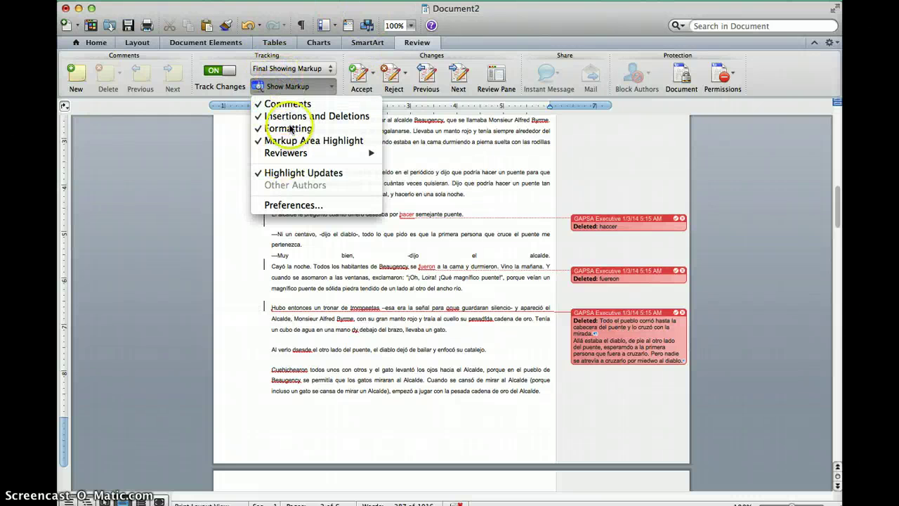
pyautogui.click(302, 173)
pyautogui.doubleClick(422, 307)
pyautogui.scroll(5, 424, 309)
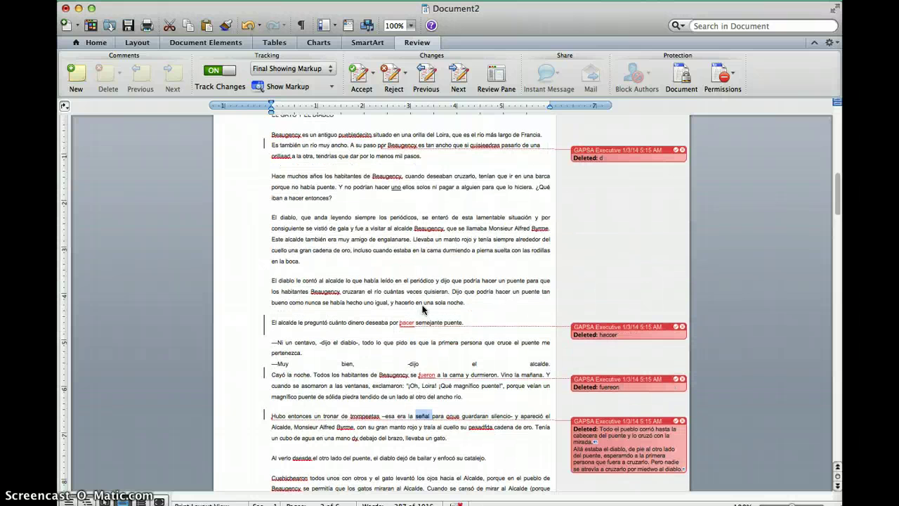
pyautogui.click(472, 259)
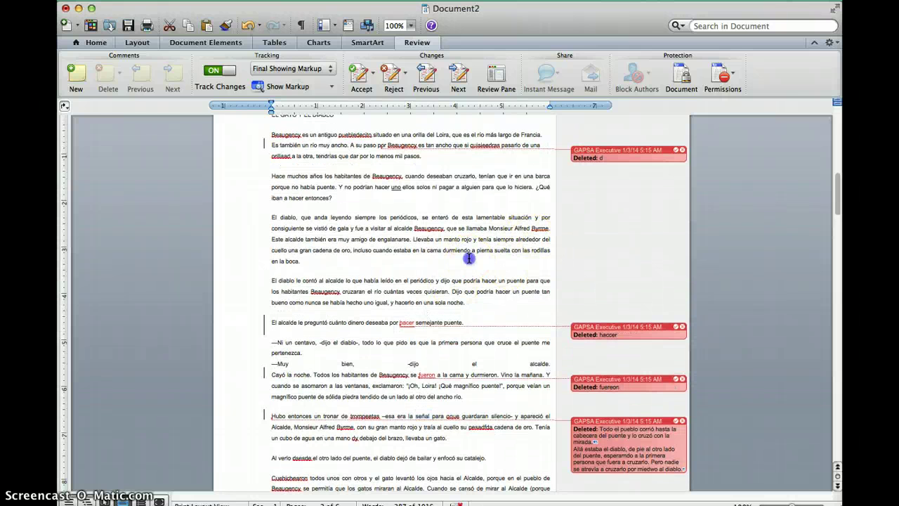
# Add a new comment on 'boca' reading 'Por favor aclara este parrafo.'.
pyautogui.click(79, 87)
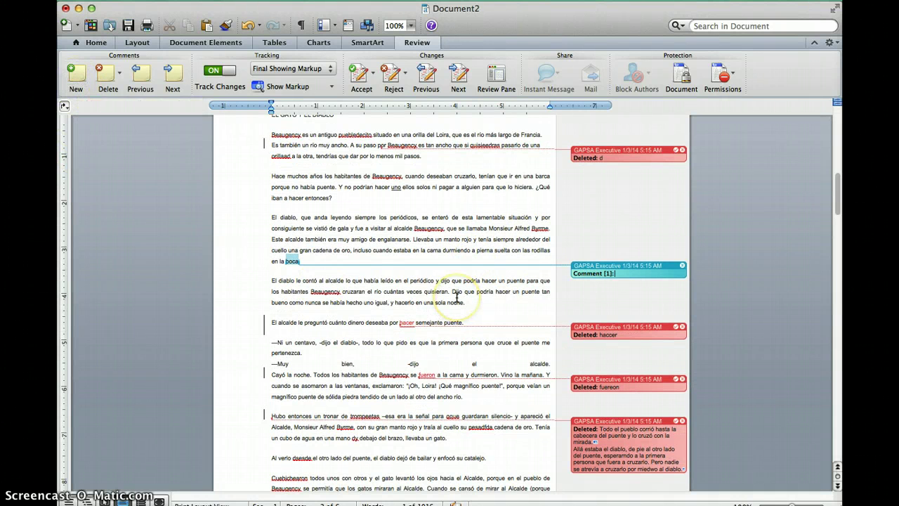
pyautogui.write('Pox')
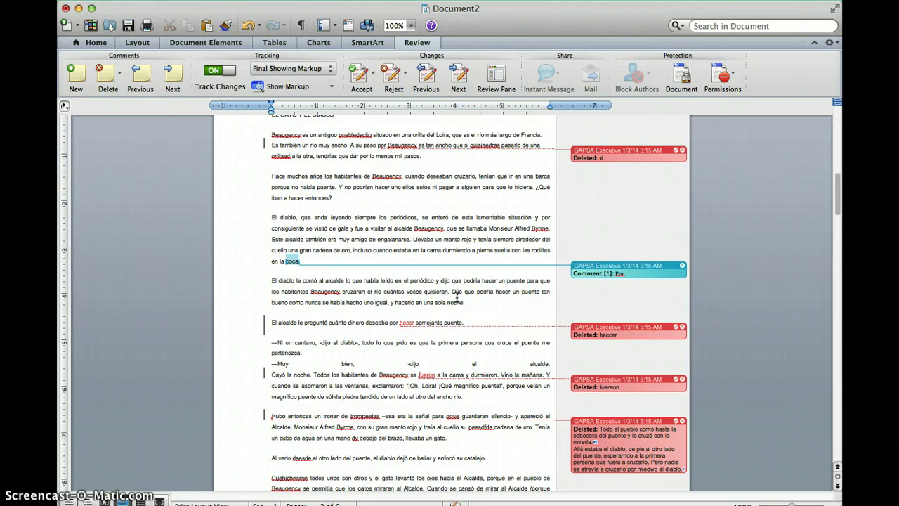
pyautogui.write(' favor aclara')
pyautogui.write(' este parra')
pyautogui.write('fo.')
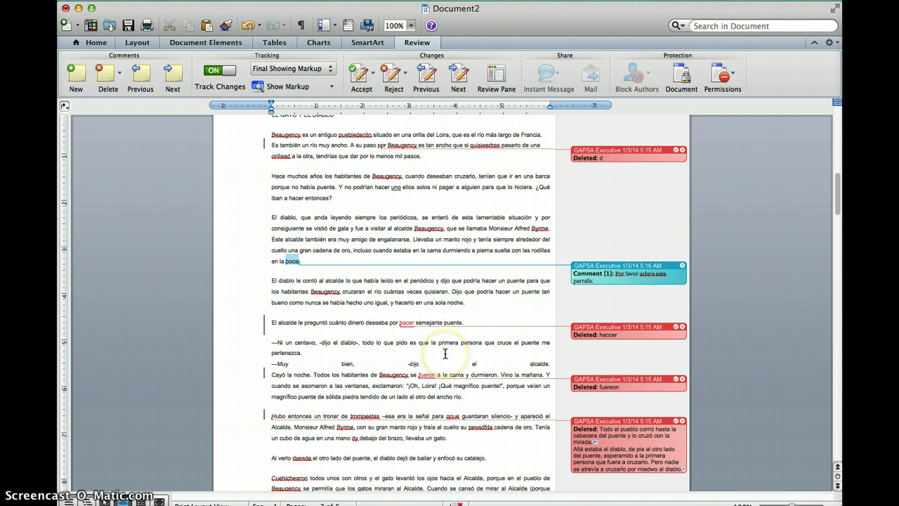
pyautogui.scroll(-2, 445, 355)
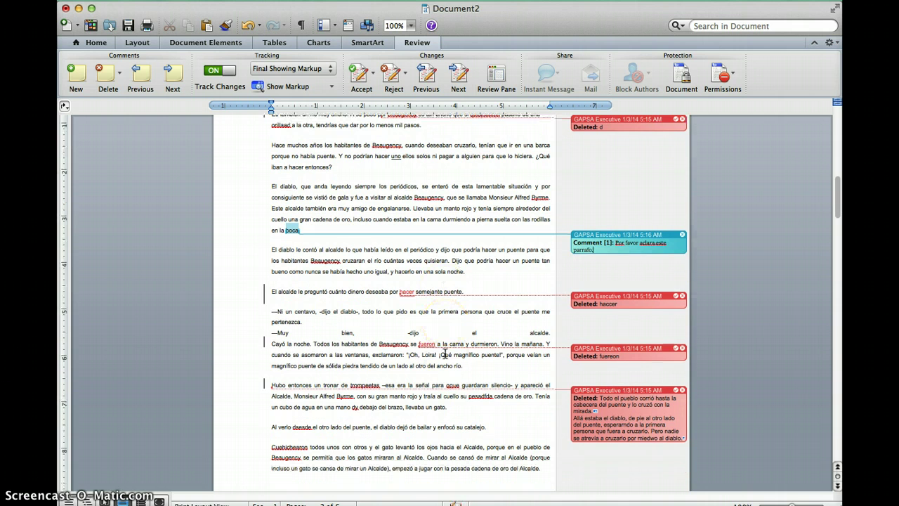
pyautogui.write('.')
# Set the story's proofing language to Spanish through the Tools menu's Language option.
pyautogui.click(337, 0)
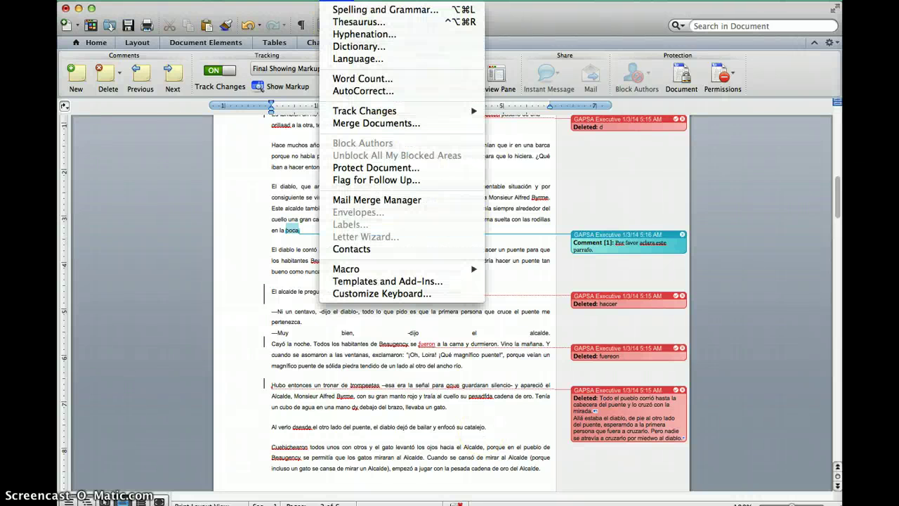
pyautogui.click(338, 65)
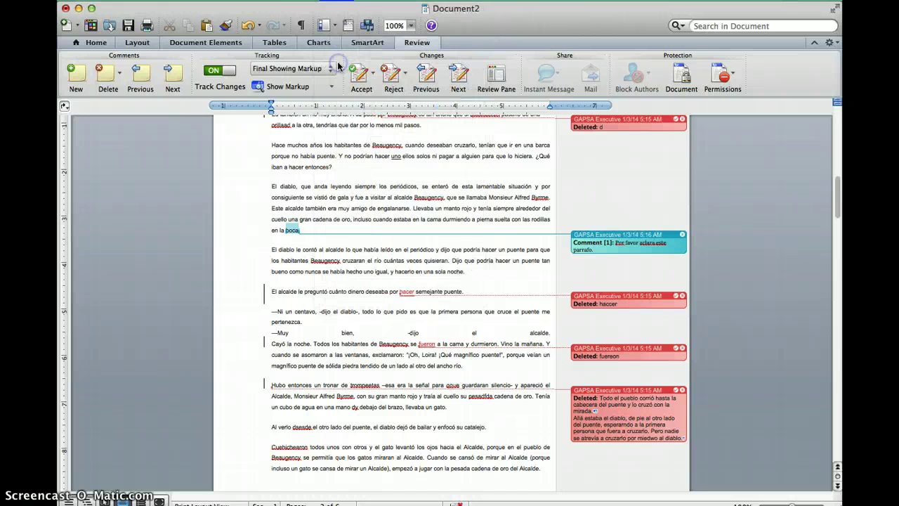
pyautogui.scroll(-2, 481, 262)
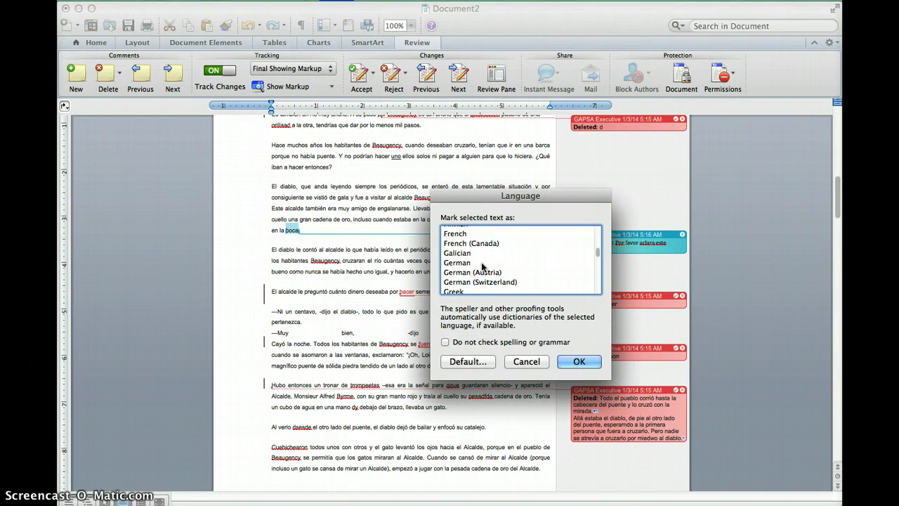
pyautogui.scroll(-3, 481, 262)
pyautogui.scroll(-10, 489, 284)
pyautogui.scroll(1, 489, 281)
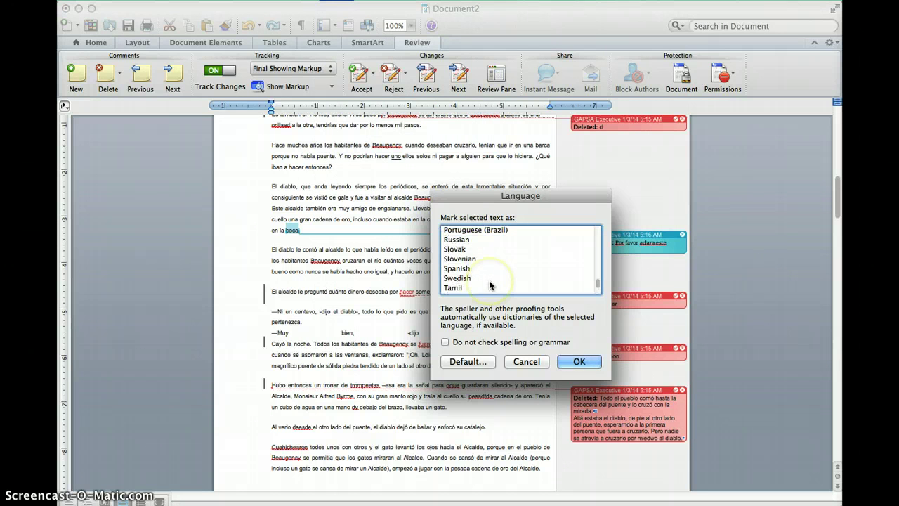
pyautogui.click(457, 269)
pyautogui.doubleClick(464, 268)
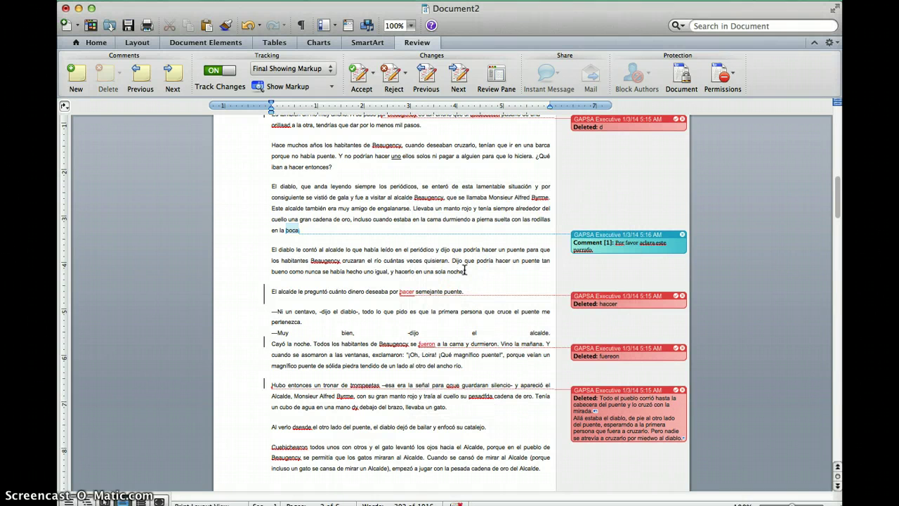
pyautogui.click(339, 0)
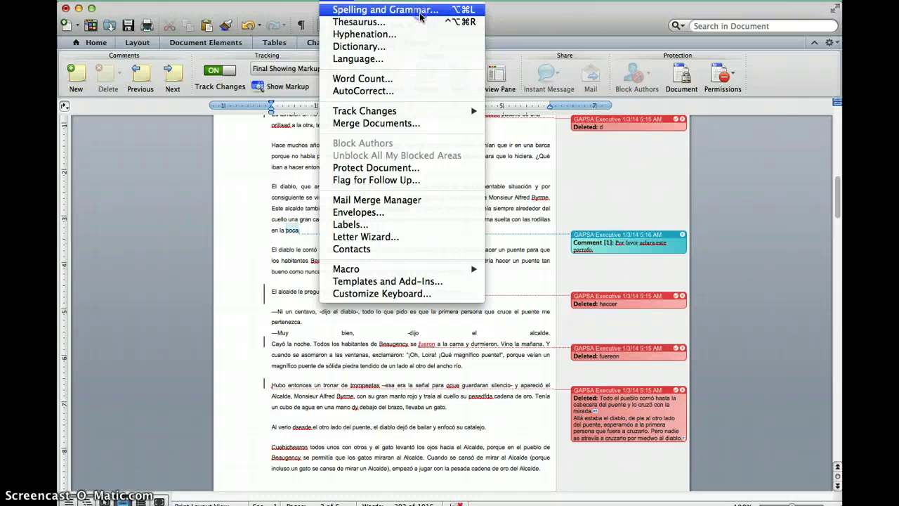
# Run Spelling and Grammar: add Beaugency, correct trompeteas and qque, and ignore Byrme.
pyautogui.click(420, 10)
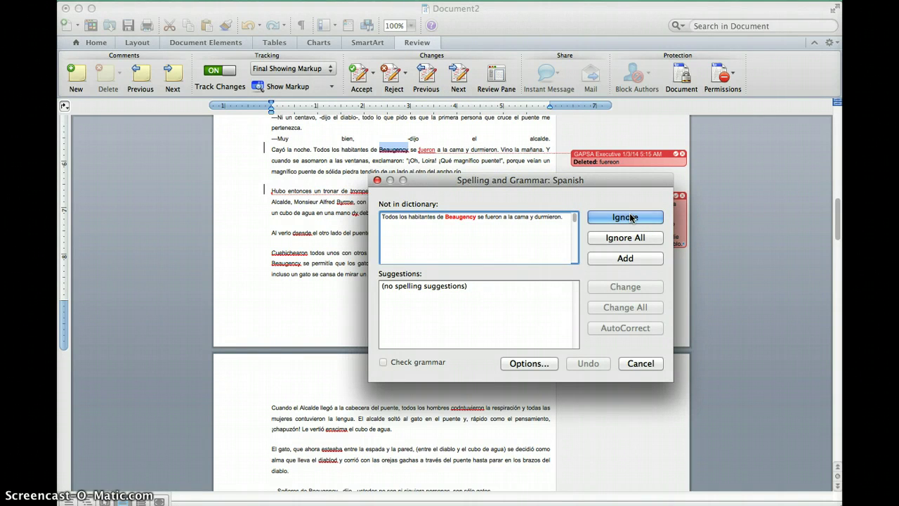
pyautogui.click(623, 258)
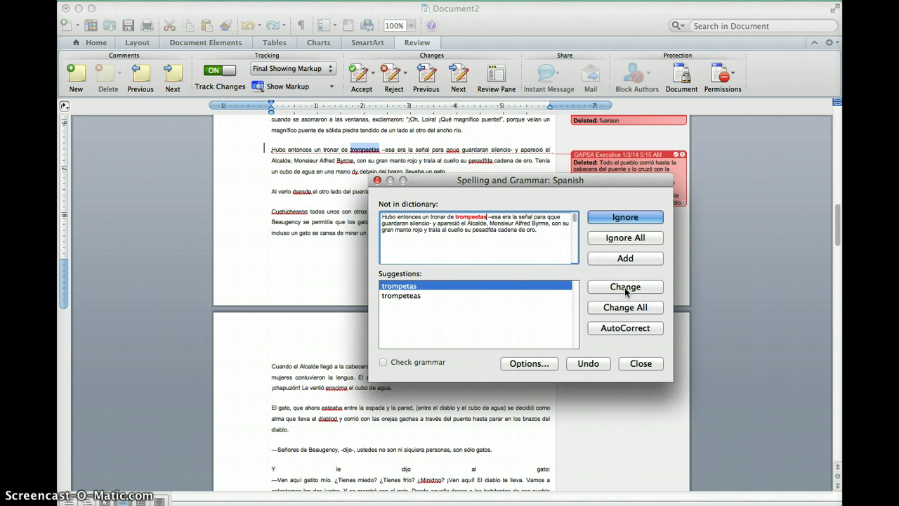
pyautogui.click(624, 288)
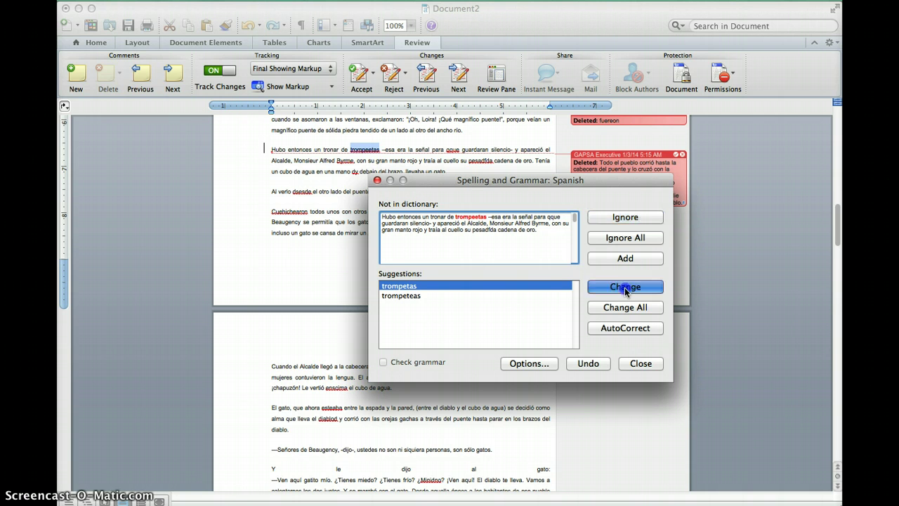
pyautogui.click(624, 287)
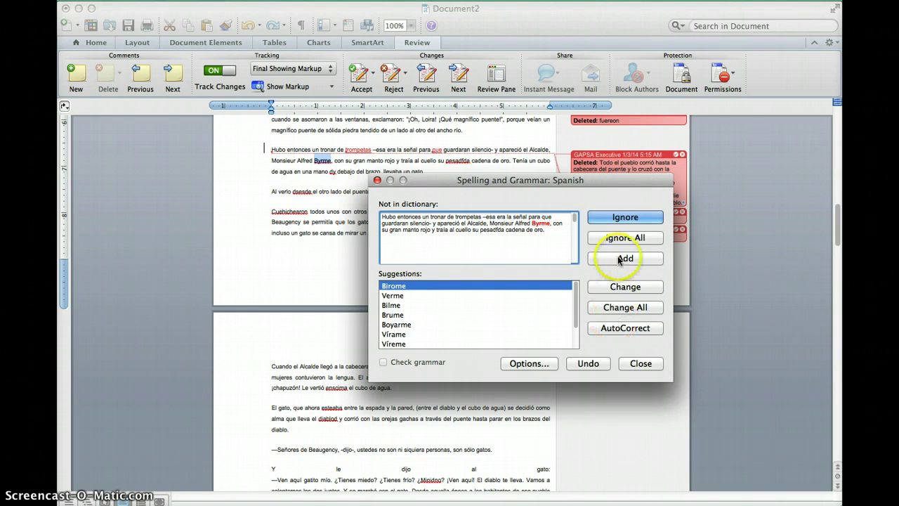
pyautogui.click(617, 258)
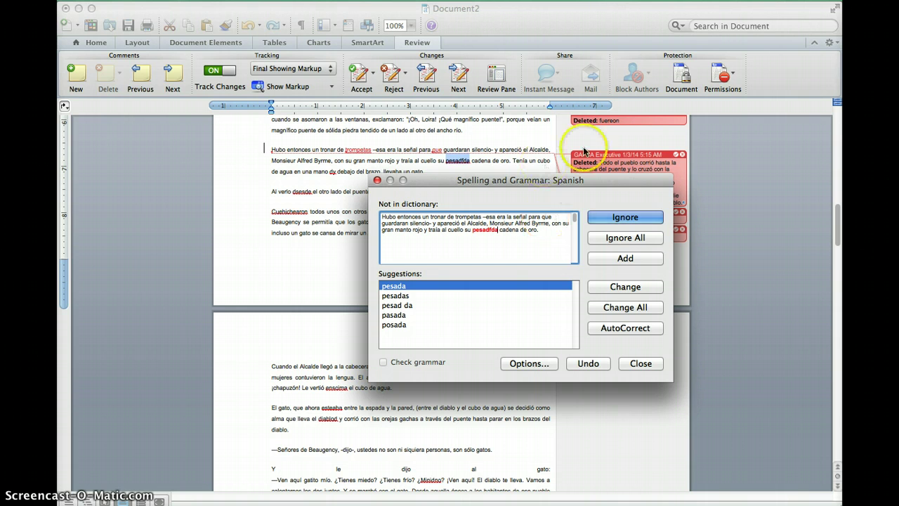
# Correct pesadfda, dy, dsesde, codntuvieron and enscima to pesada, y, desde, contuvieron, encima, skipping Cuchichearon.
pyautogui.click(604, 286)
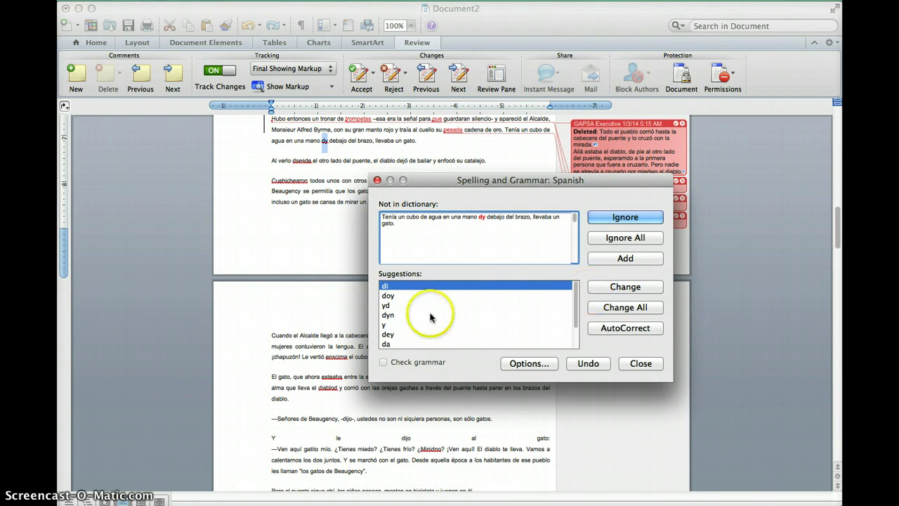
pyautogui.click(398, 325)
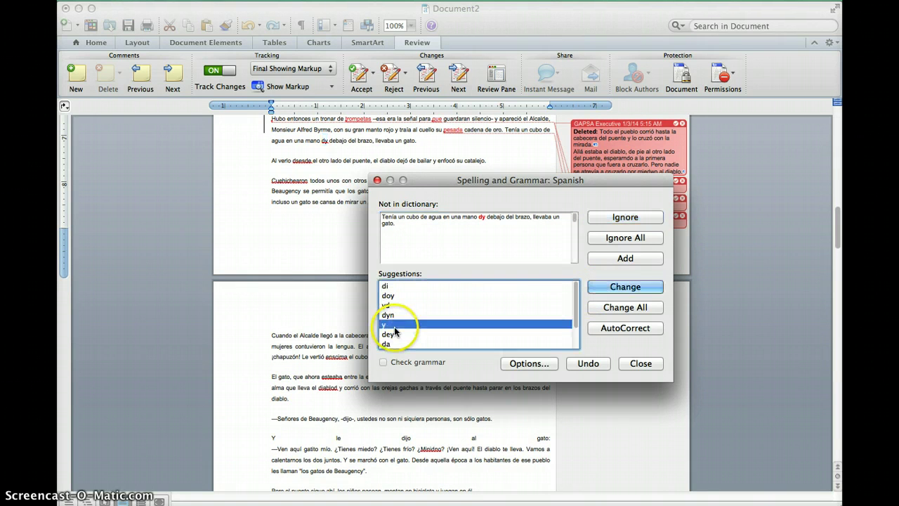
pyautogui.click(609, 286)
pyautogui.click(610, 286)
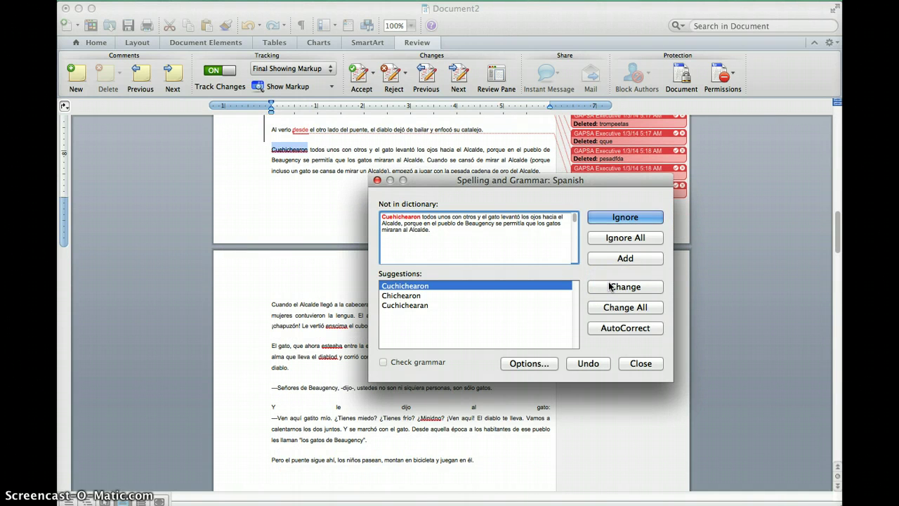
pyautogui.click(610, 286)
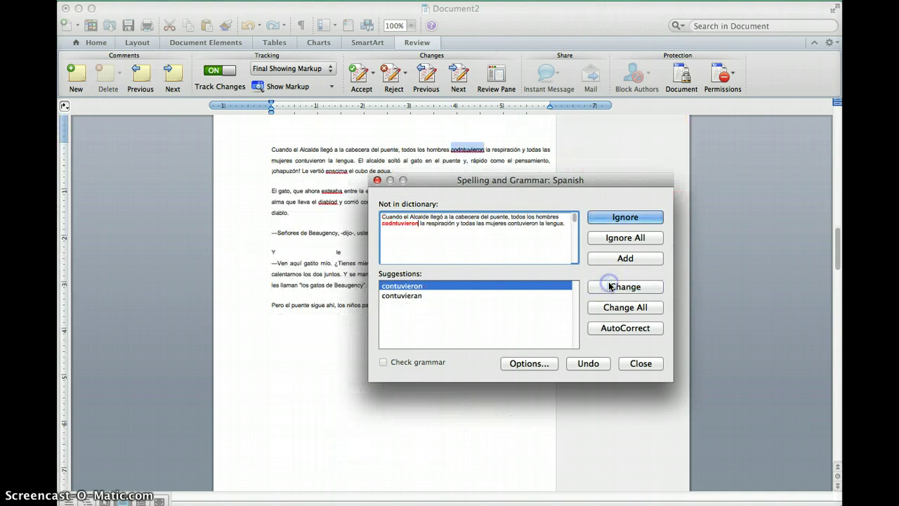
pyautogui.click(609, 286)
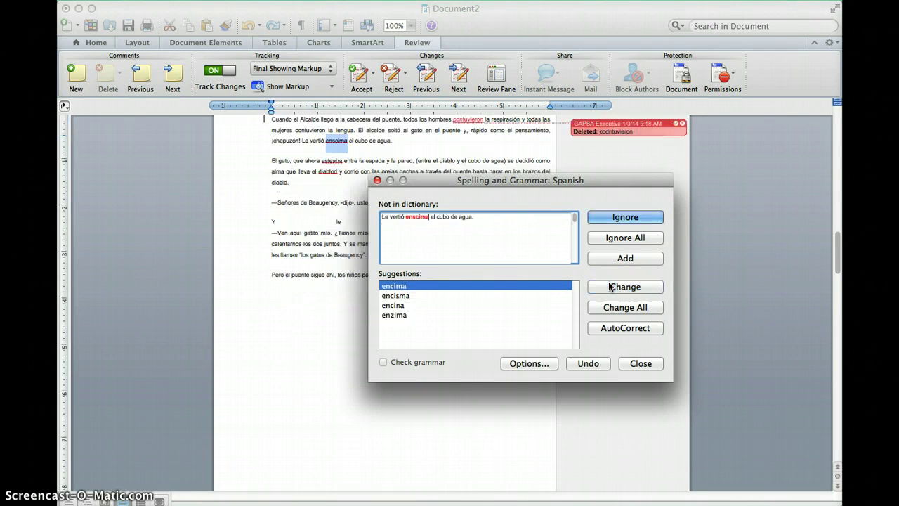
pyautogui.click(610, 286)
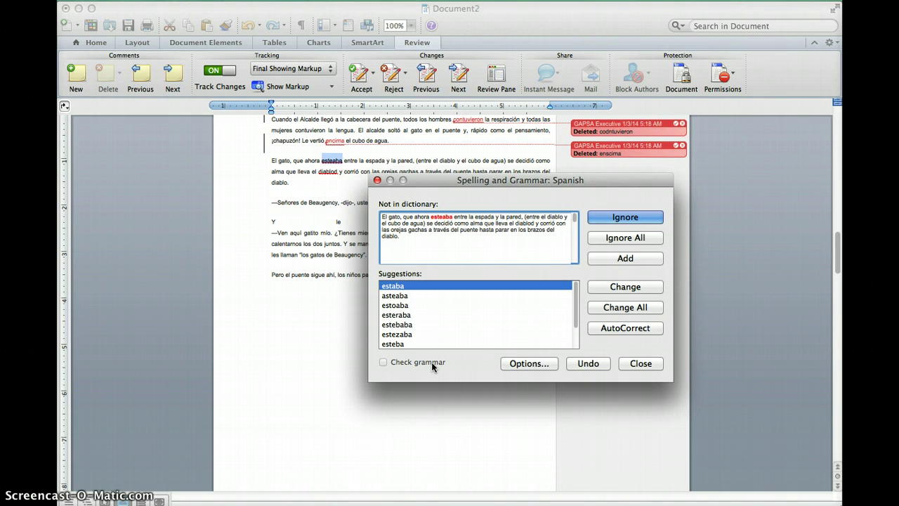
# Ignore esteaba, correct diablod and Minidno to diablo and Minino, and close the check.
pyautogui.click(466, 186)
pyautogui.click(626, 217)
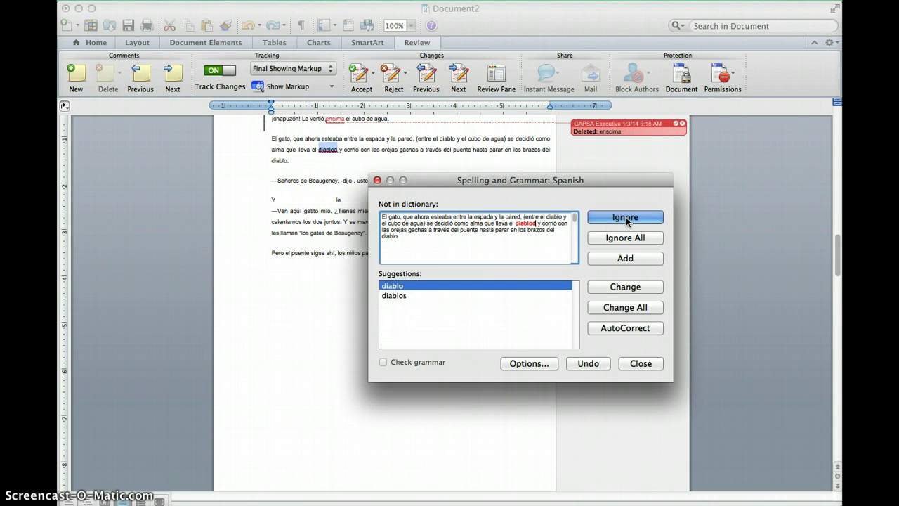
pyautogui.click(627, 287)
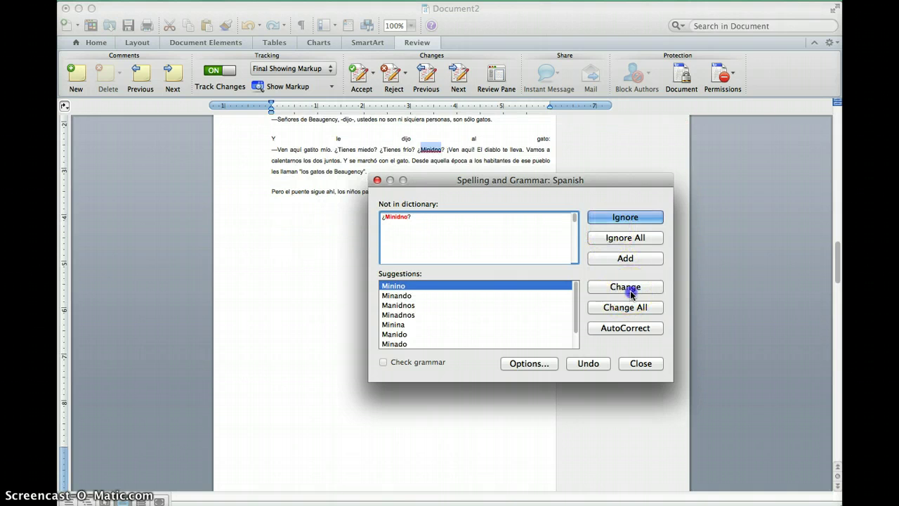
pyautogui.click(625, 287)
pyautogui.click(642, 364)
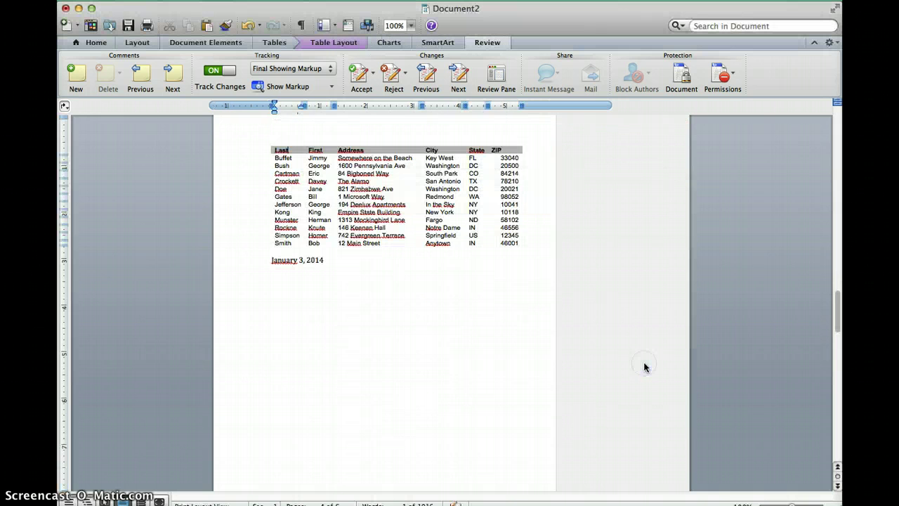
# Trim puebledecito to pueblecito at the top of the story and show the Review Pane summary.
pyautogui.scroll(5, 645, 368)
pyautogui.scroll(5, 645, 368)
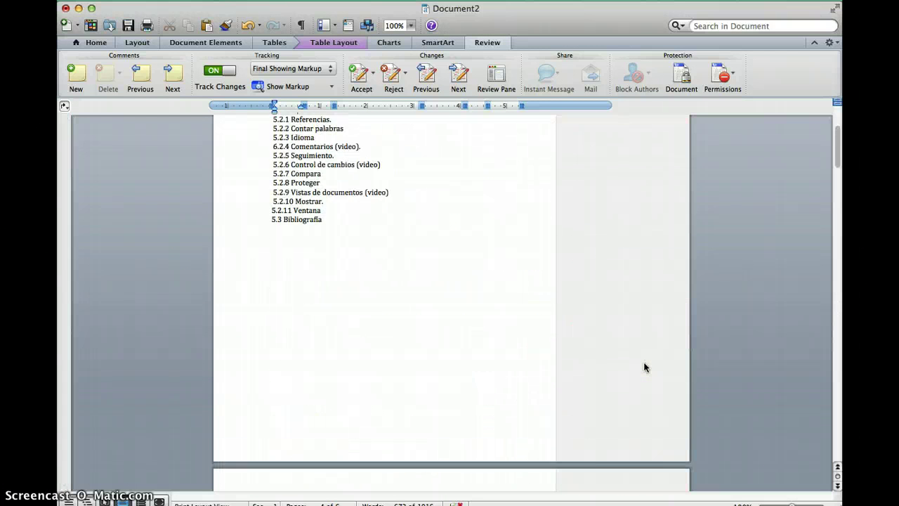
pyautogui.scroll(5, 644, 367)
pyautogui.scroll(3, 645, 368)
pyautogui.scroll(1, 645, 367)
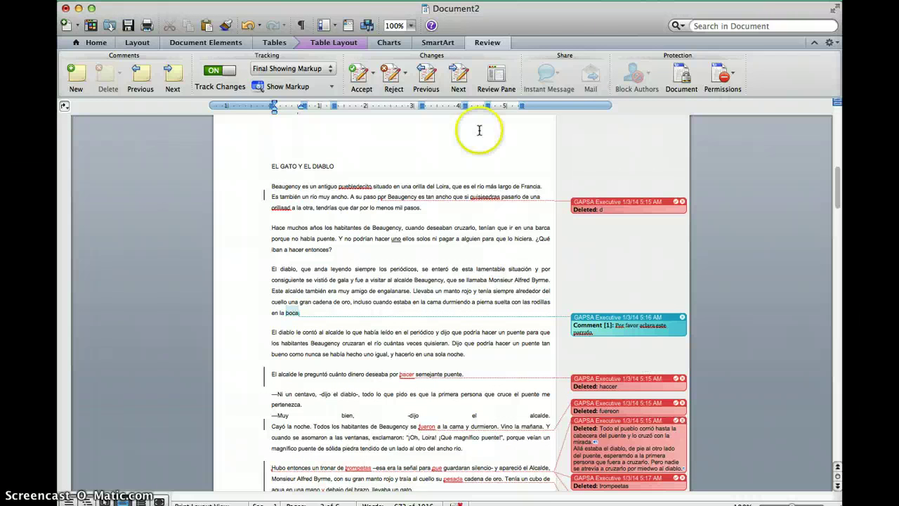
pyautogui.click(358, 187)
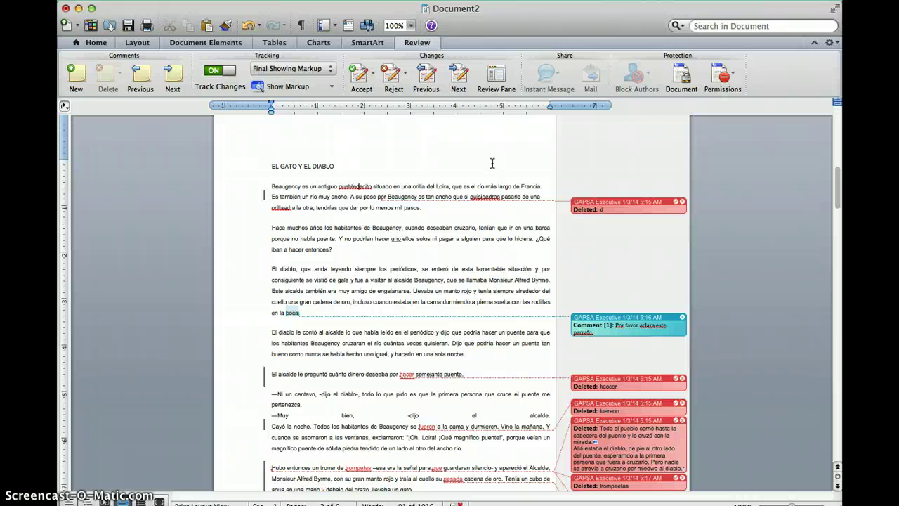
pyautogui.press('BackSpace')
pyautogui.press('BackSpace')
pyautogui.click(505, 228)
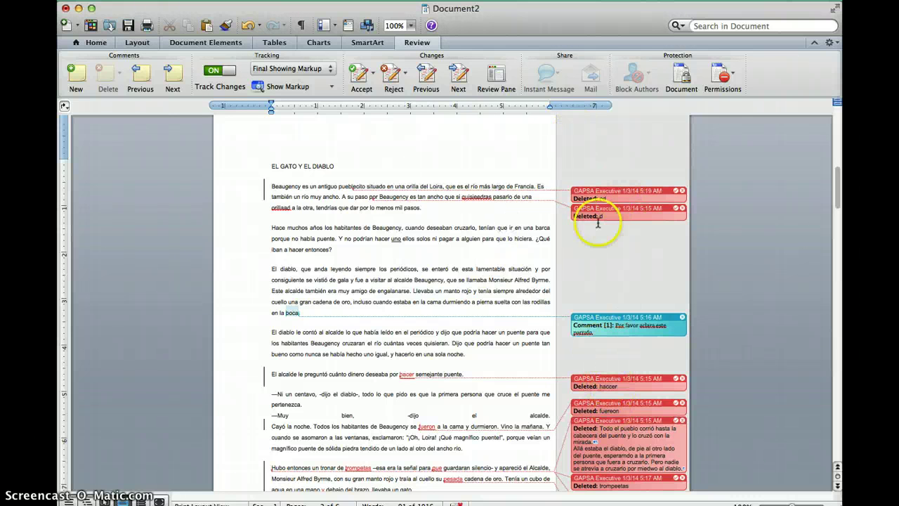
pyautogui.click(496, 73)
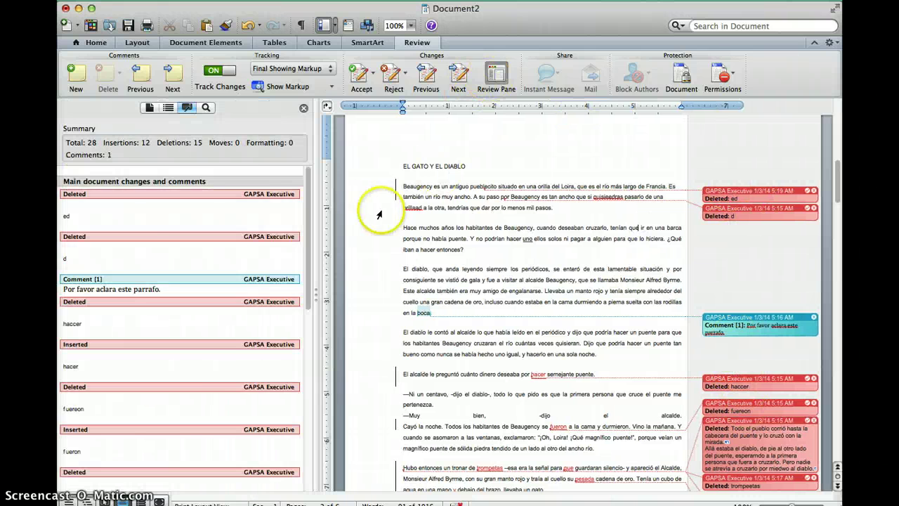
# Accept every remaining tracked change, continuing from the document's beginning when prompted.
pyautogui.scroll(-3, 217, 379)
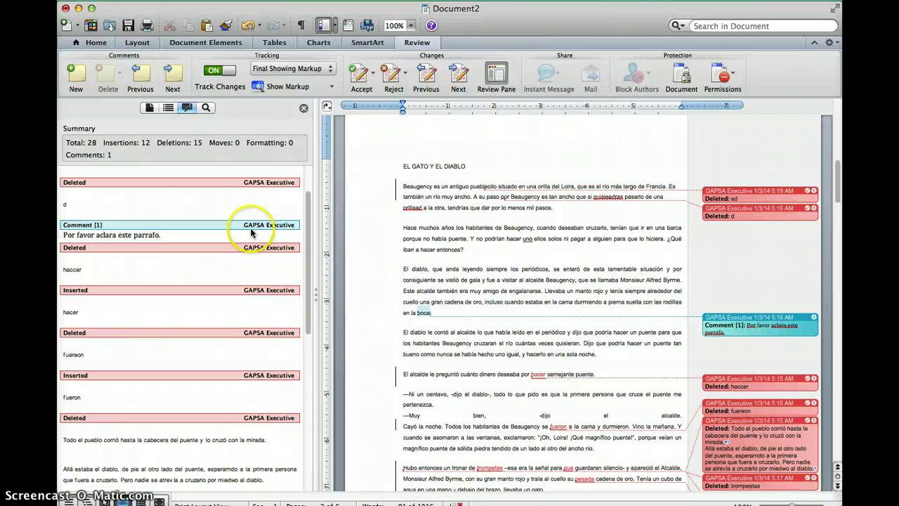
pyautogui.click(368, 70)
pyautogui.click(311, 83)
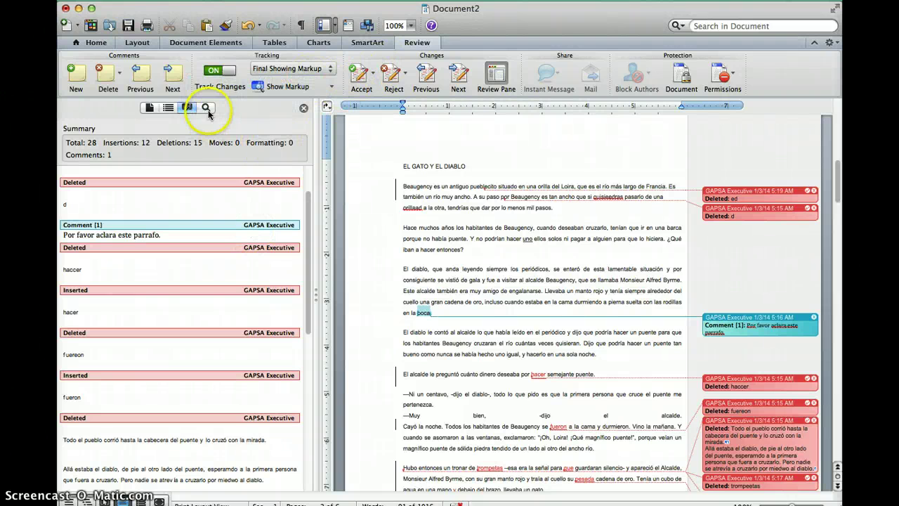
pyautogui.click(172, 74)
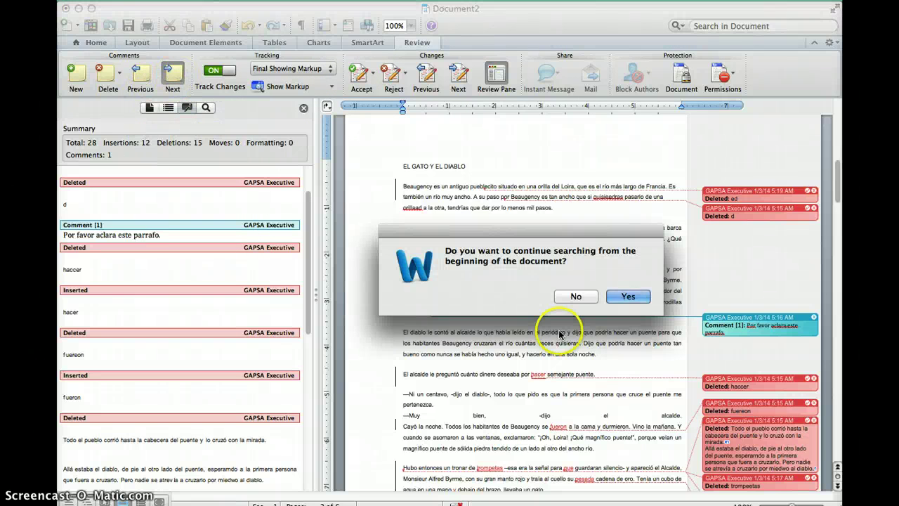
pyautogui.click(628, 296)
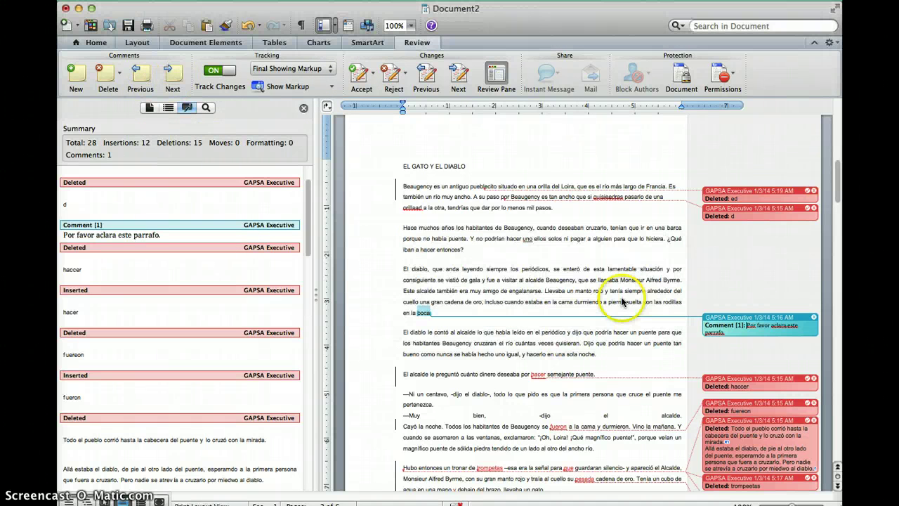
pyautogui.click(354, 78)
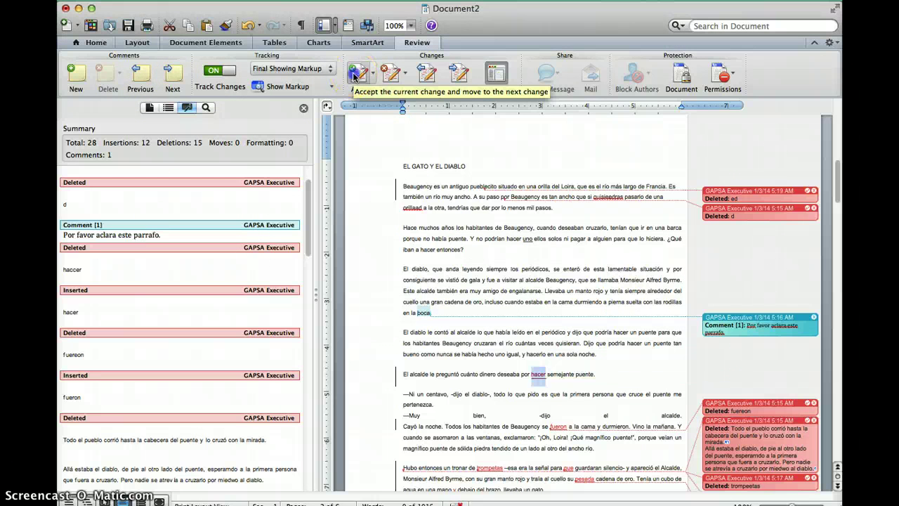
pyautogui.click(355, 78)
pyautogui.click(355, 77)
pyautogui.click(354, 78)
pyautogui.click(354, 77)
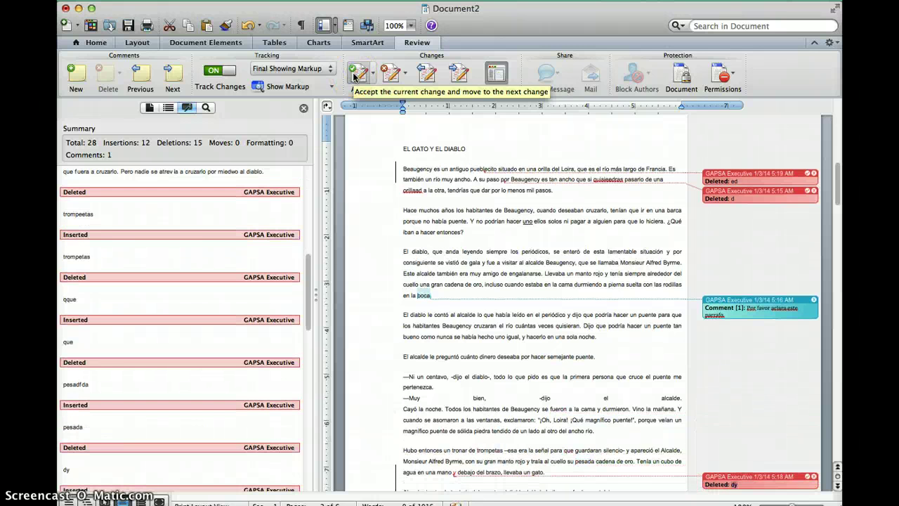
pyautogui.click(355, 77)
pyautogui.click(354, 78)
pyautogui.click(355, 77)
pyautogui.click(355, 77)
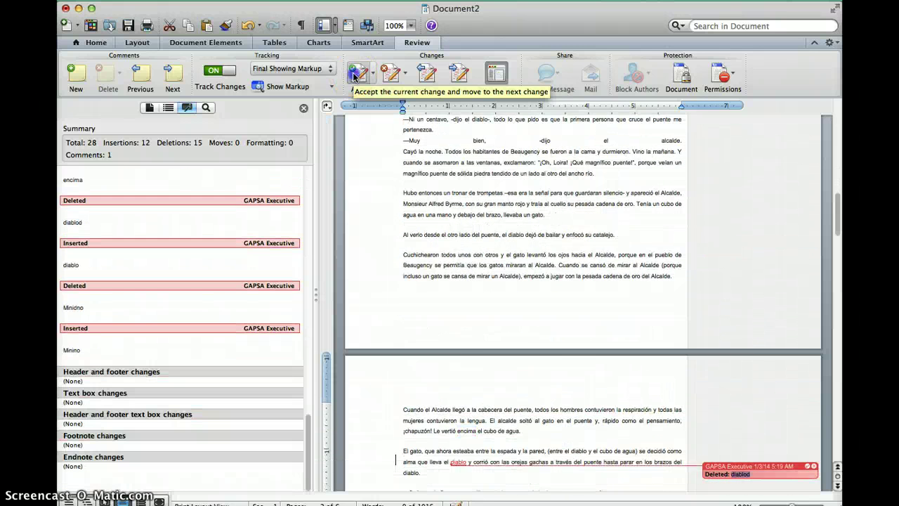
pyautogui.click(354, 77)
pyautogui.click(355, 77)
pyautogui.click(628, 295)
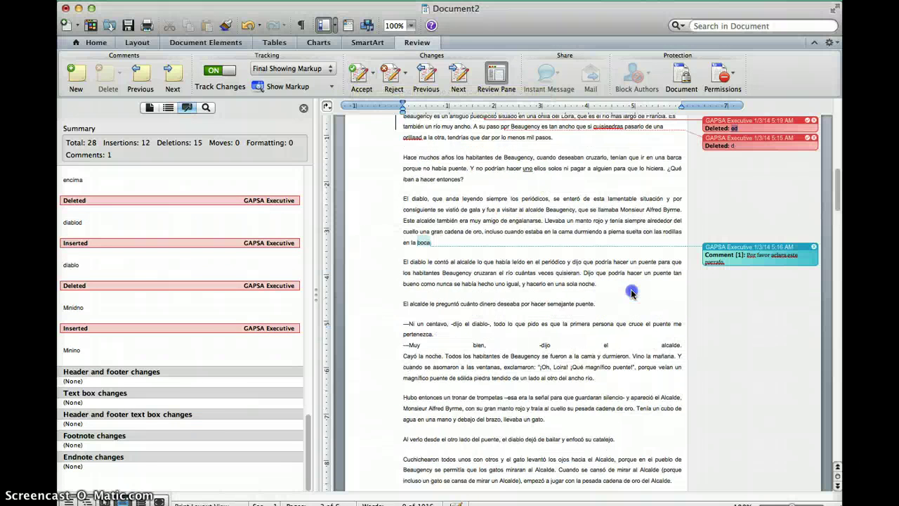
pyautogui.click(355, 77)
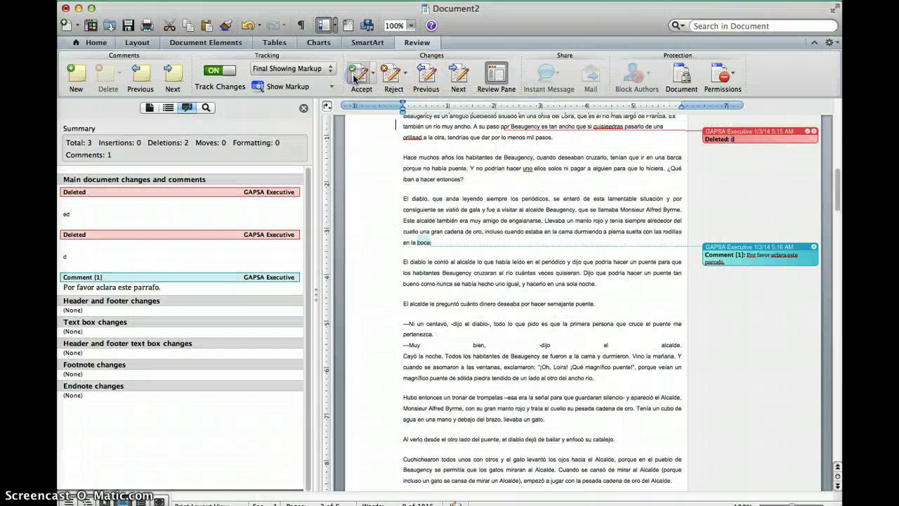
pyautogui.click(355, 78)
pyautogui.click(632, 295)
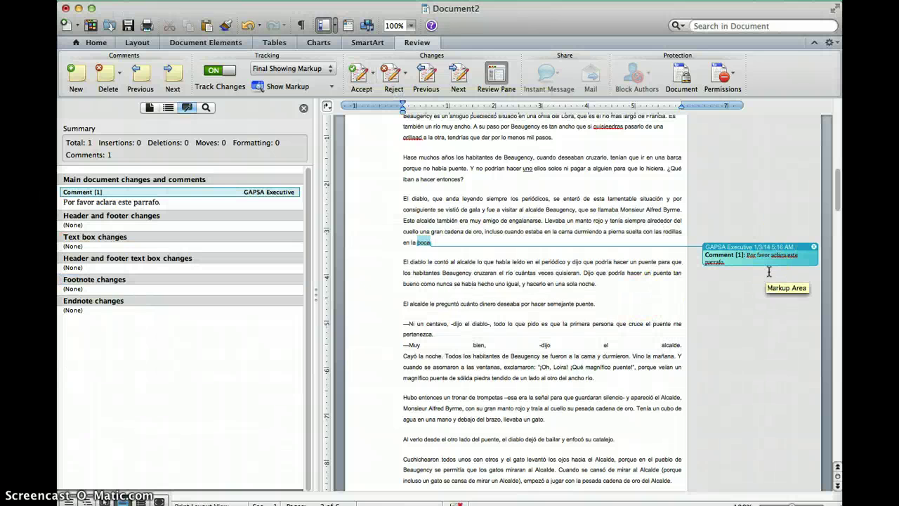
# Delete the comment on 'poca' and scroll through the document to check it.
pyautogui.click(815, 247)
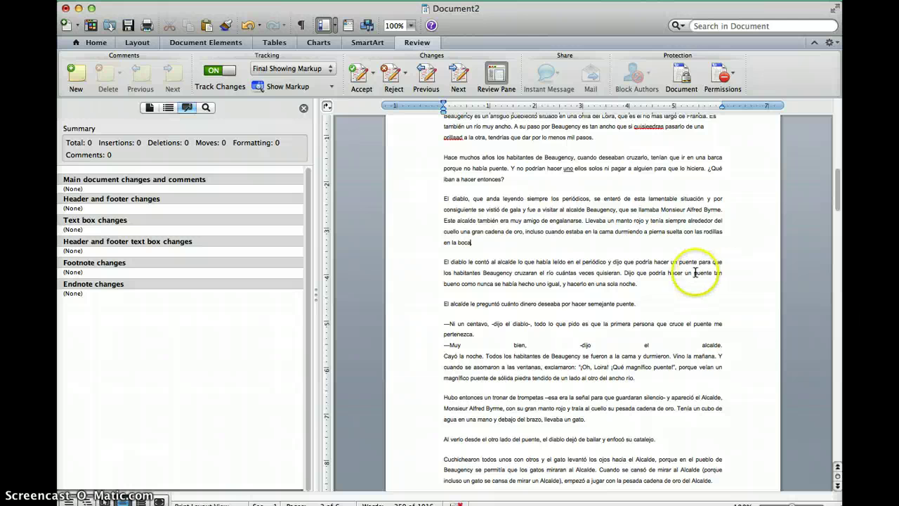
pyautogui.scroll(-2, 709, 263)
pyautogui.scroll(-8, 702, 267)
pyautogui.scroll(-2, 696, 271)
pyautogui.scroll(-1, 696, 272)
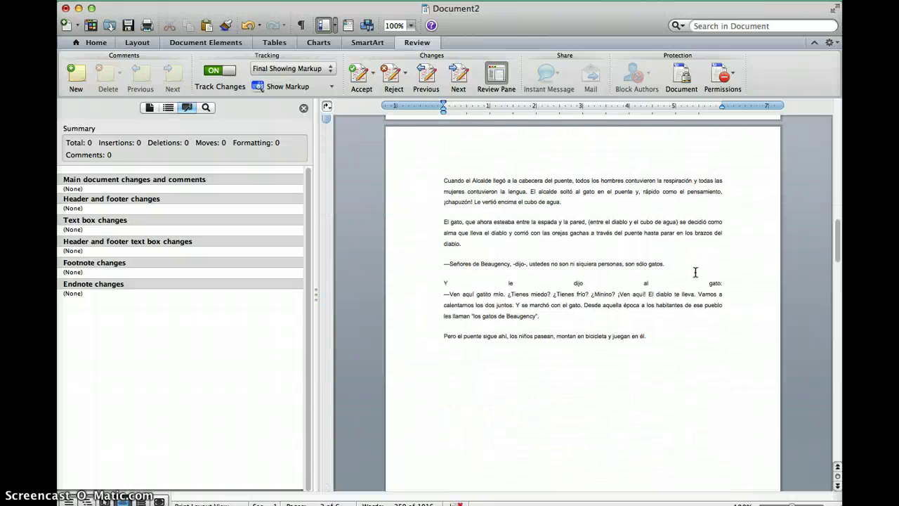
pyautogui.scroll(3, 752, 309)
pyautogui.scroll(7, 703, 330)
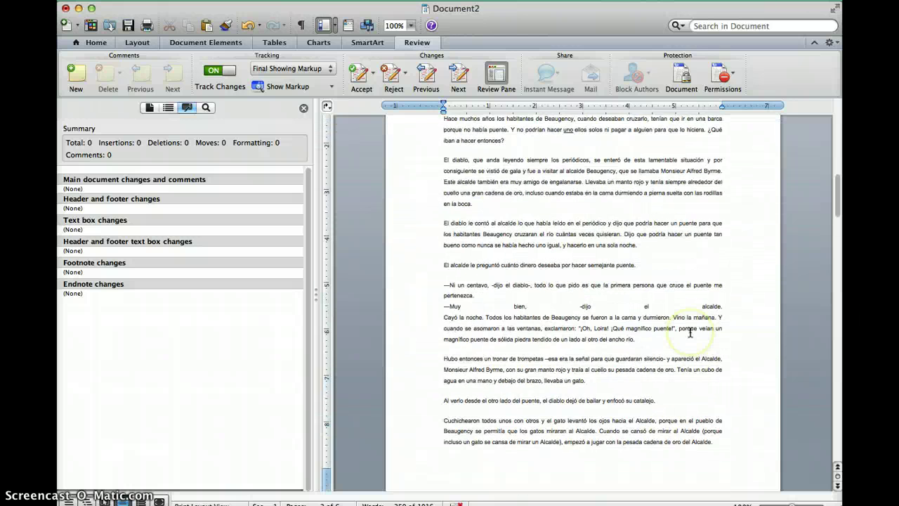
pyautogui.scroll(1, 690, 333)
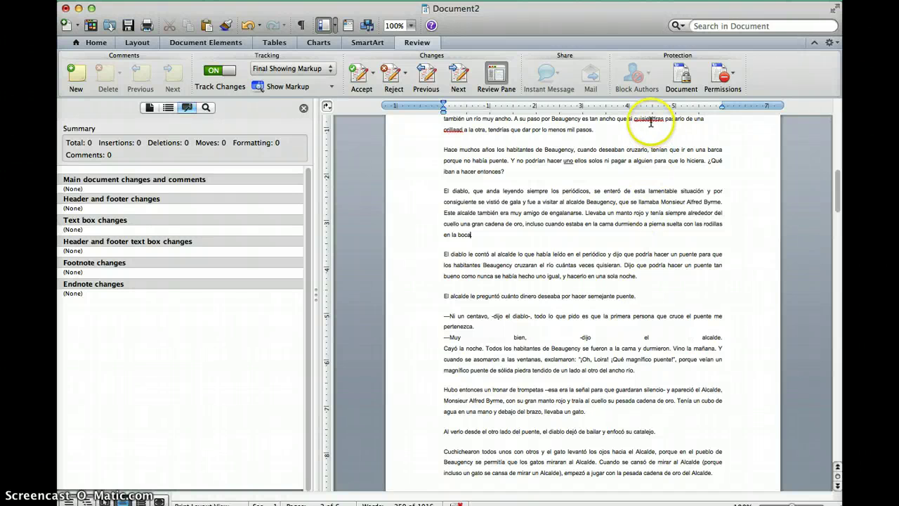
# Replace the misspelled quisiedras with the suggested 'quisieras'.
pyautogui.rightClick(649, 120)
pyautogui.click(692, 124)
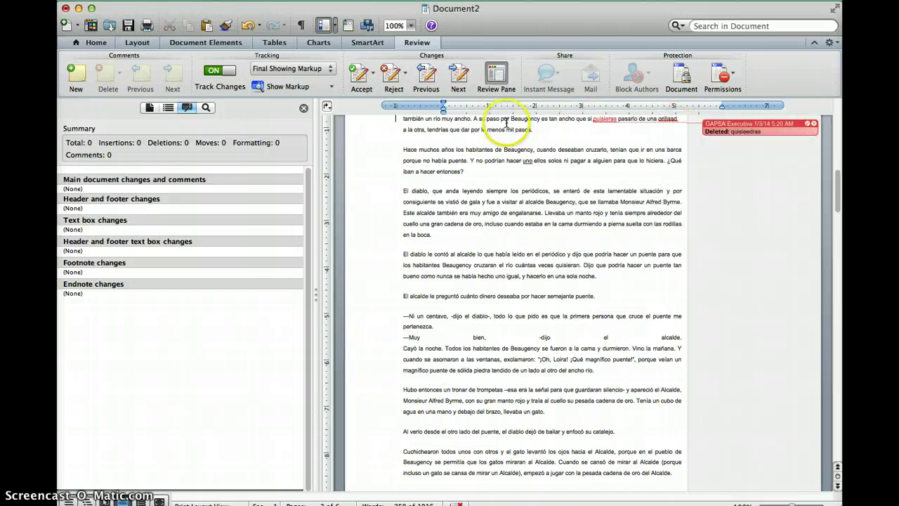
pyautogui.scroll(1, 671, 116)
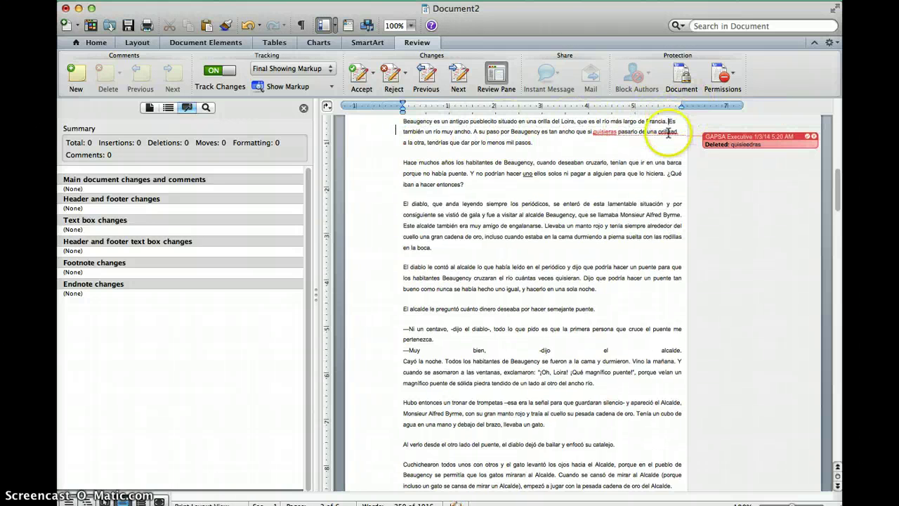
pyautogui.rightClick(668, 135)
pyautogui.click(664, 122)
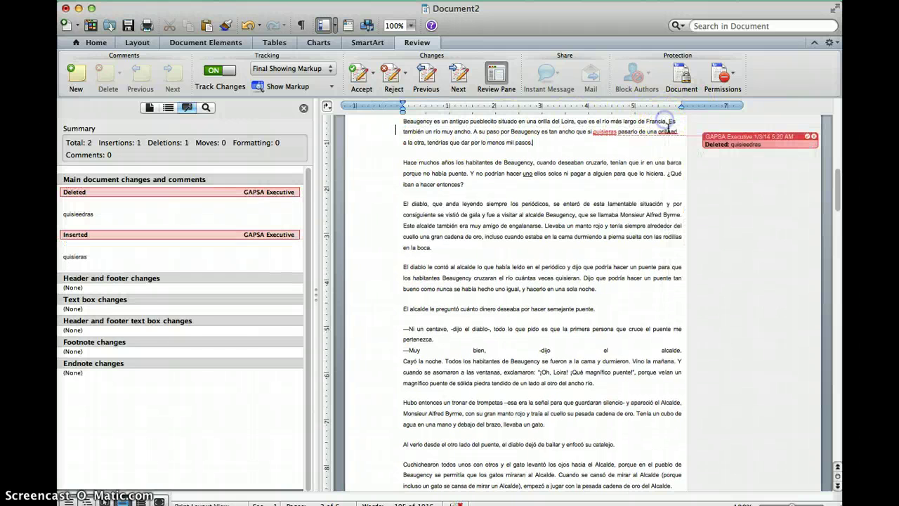
# Delete the extra letters from orillad so it reads 'orilla'.
pyautogui.rightClick(672, 132)
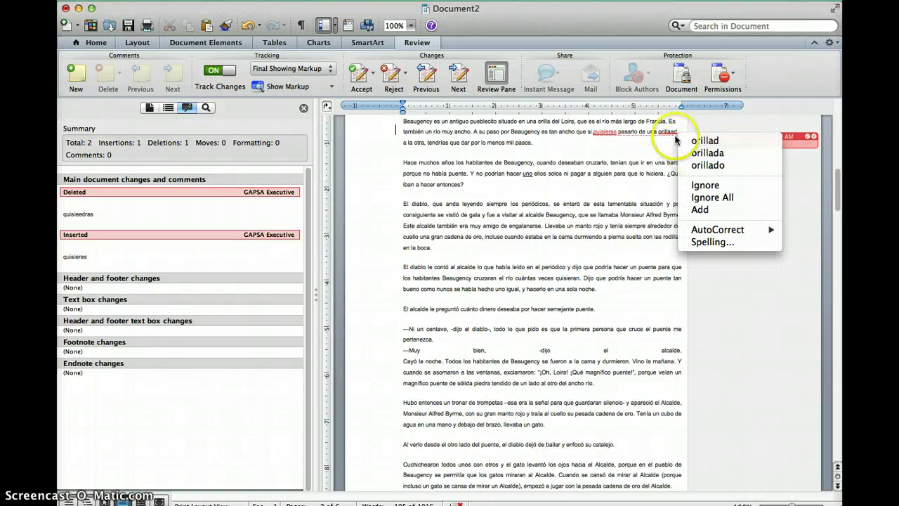
pyautogui.click(676, 141)
pyautogui.click(678, 130)
pyautogui.press('Delete')
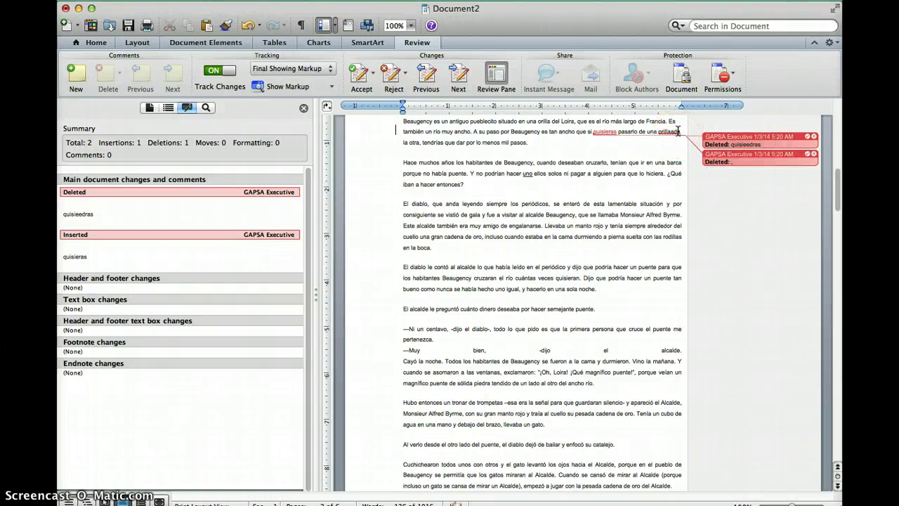
pyautogui.press('BackSpace')
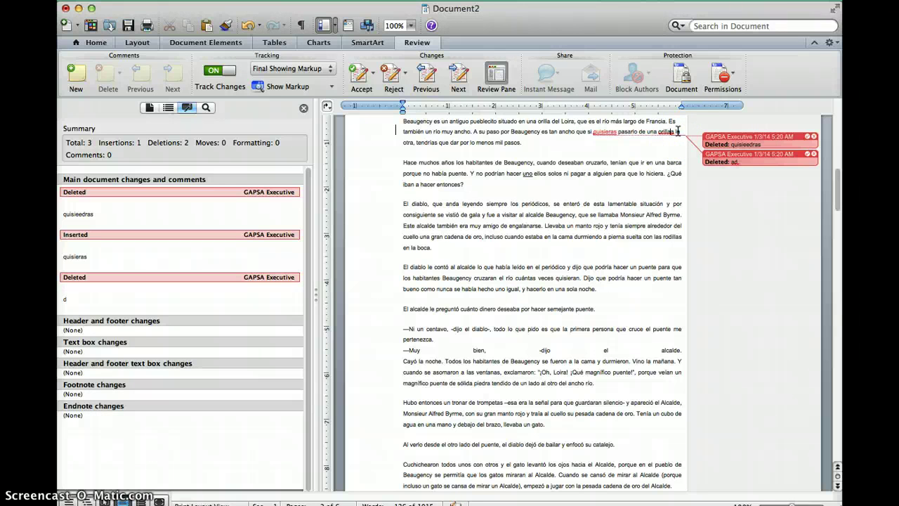
pyautogui.click(655, 162)
pyautogui.click(632, 223)
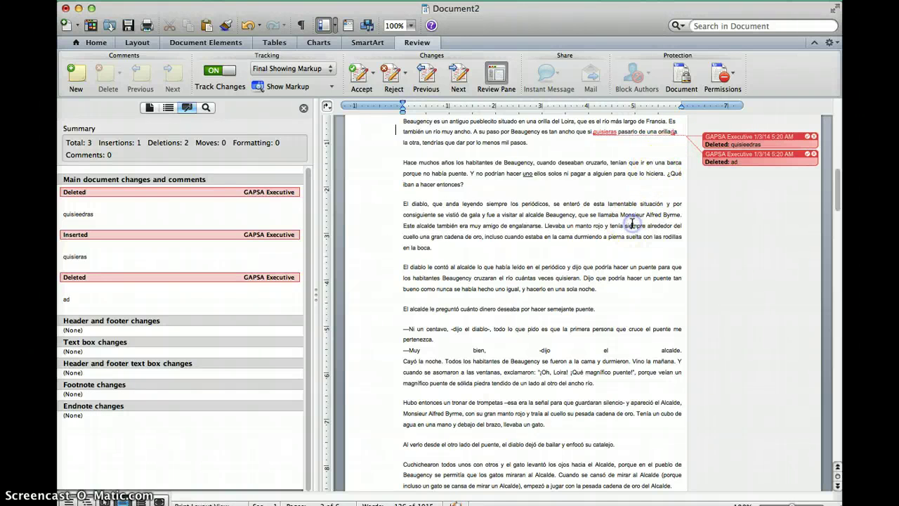
# Accept the tracked deletion of quisieedras, continuing from the document's beginning.
pyautogui.click(361, 75)
pyautogui.click(628, 295)
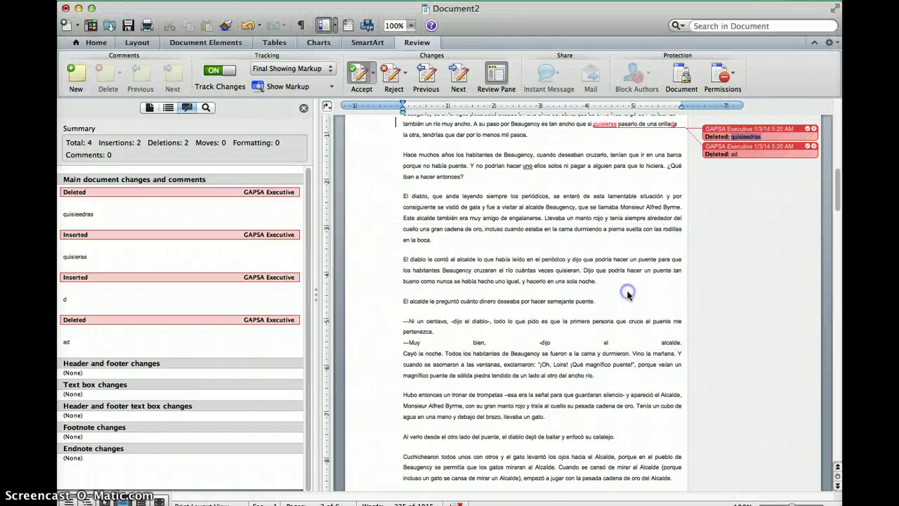
pyautogui.click(395, 66)
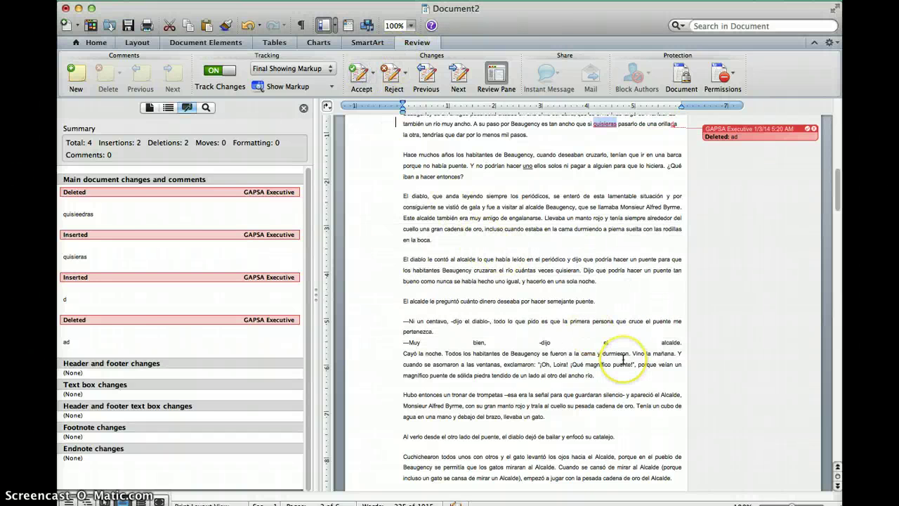
# Hide the reviewing pane, leaving the markup display options unchanged.
pyautogui.click(286, 86)
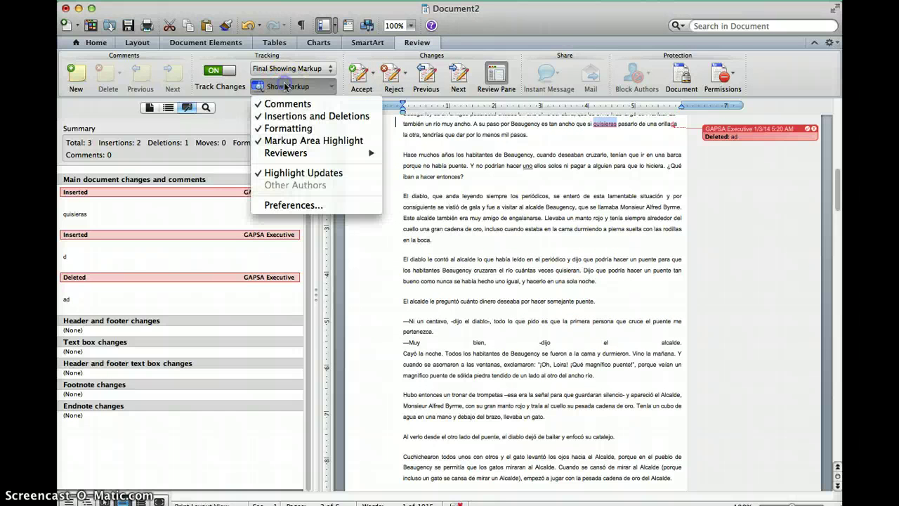
pyautogui.click(321, 124)
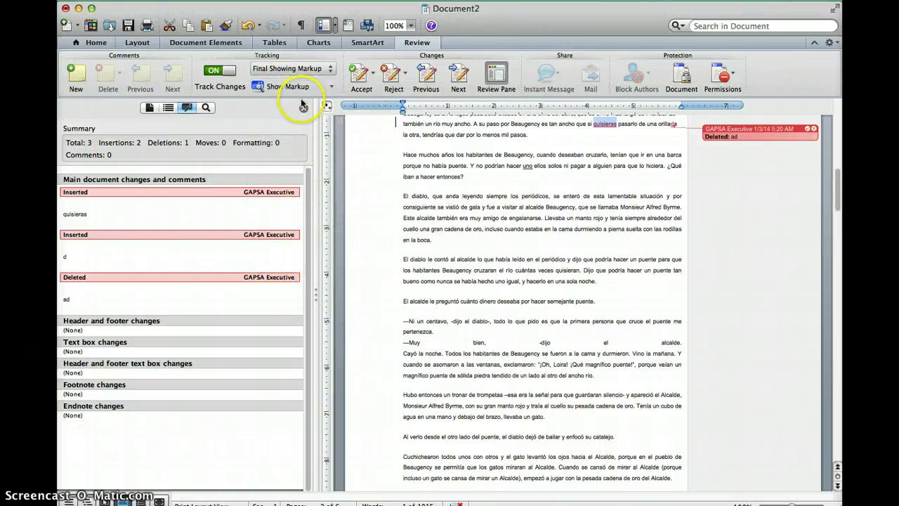
pyautogui.click(303, 108)
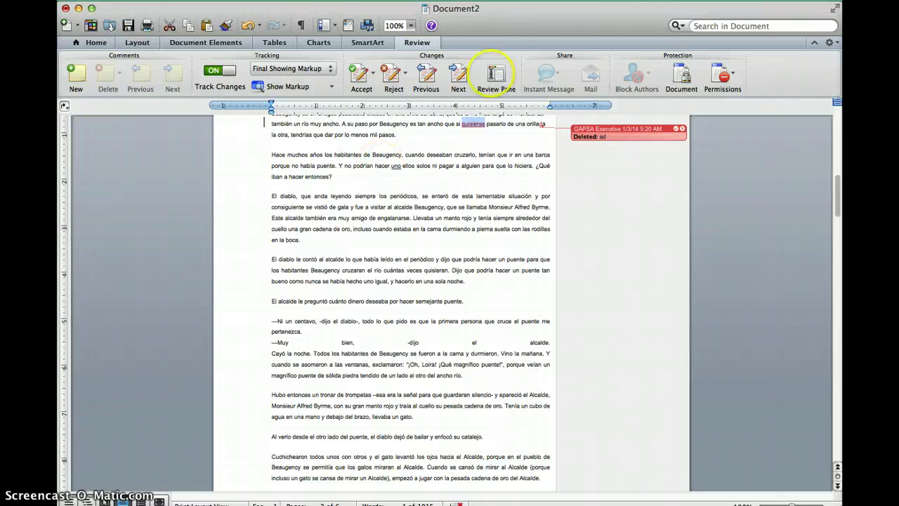
# Try applying Restricted Access permission to the document.
pyautogui.click(731, 74)
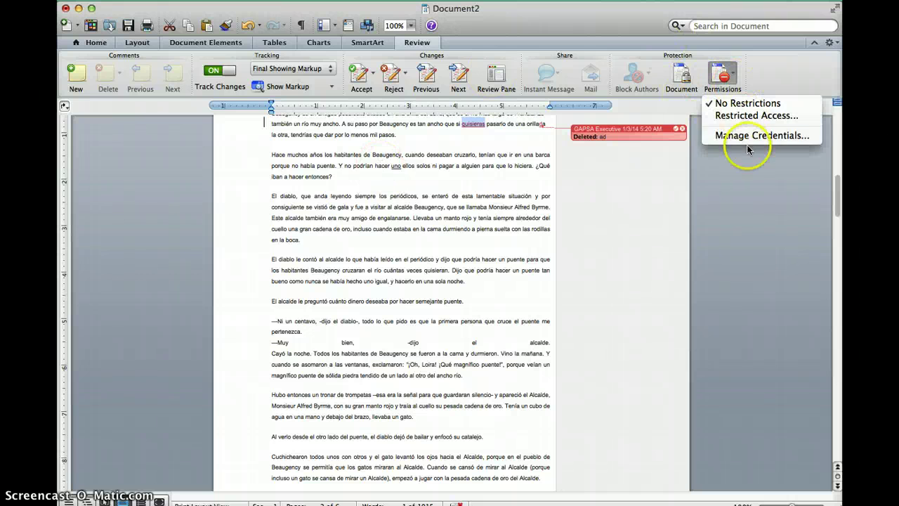
pyautogui.click(592, 321)
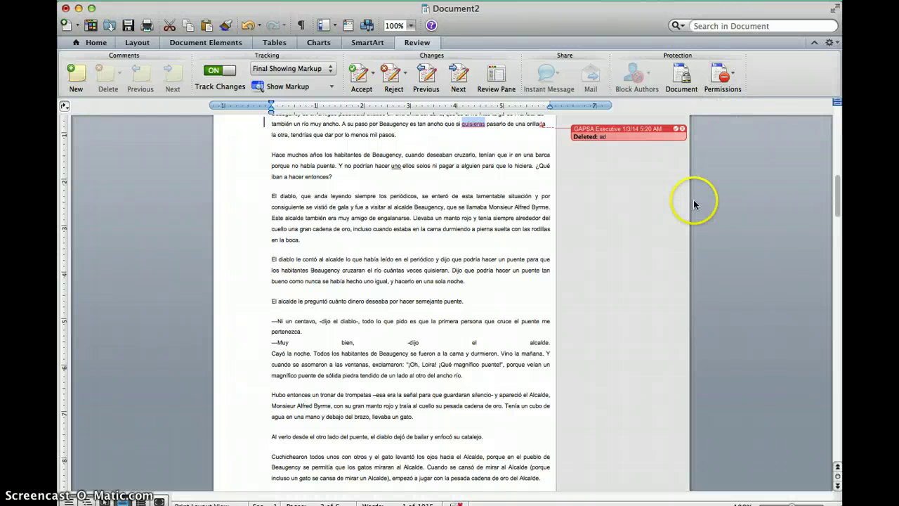
pyautogui.click(722, 74)
pyautogui.click(722, 116)
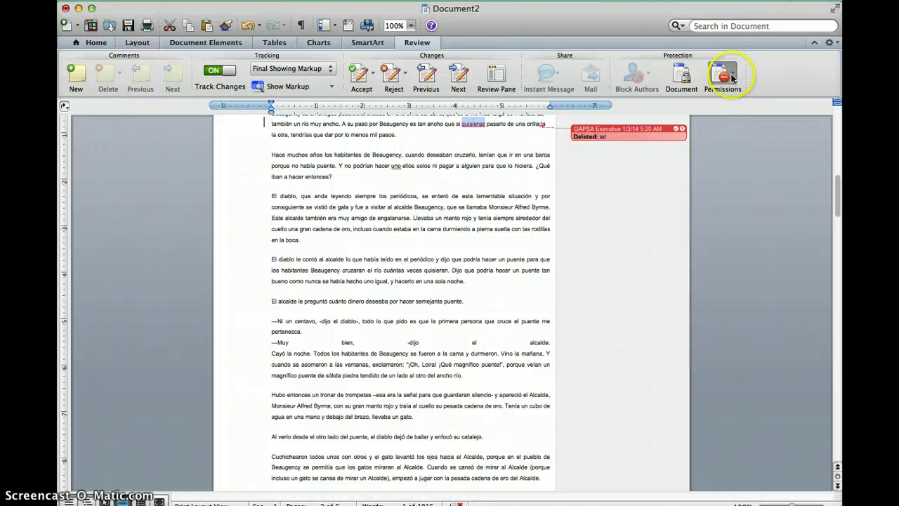
# Dismiss the permissions alert and scroll to the Spanish cover letter, placing the cursor after '28080 Madrid'.
pyautogui.click(666, 196)
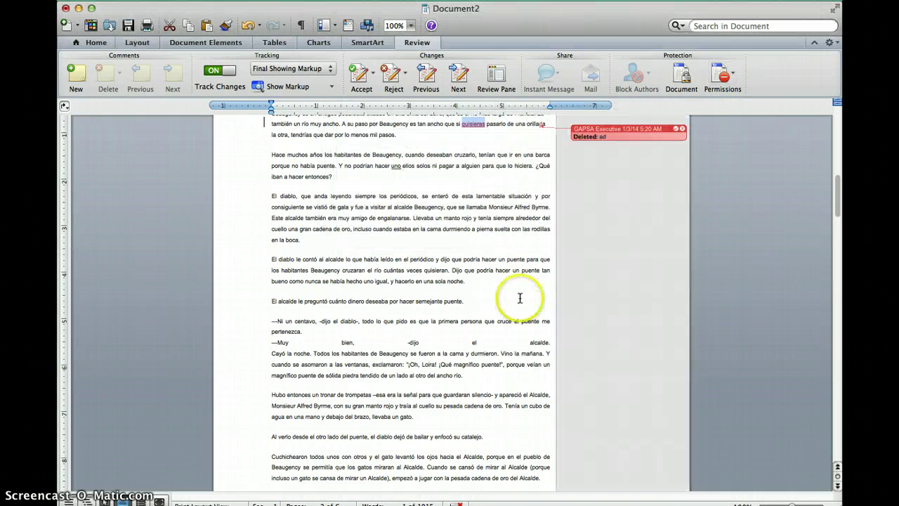
pyautogui.scroll(-5, 520, 298)
pyautogui.scroll(-5, 520, 299)
pyautogui.scroll(-5, 520, 299)
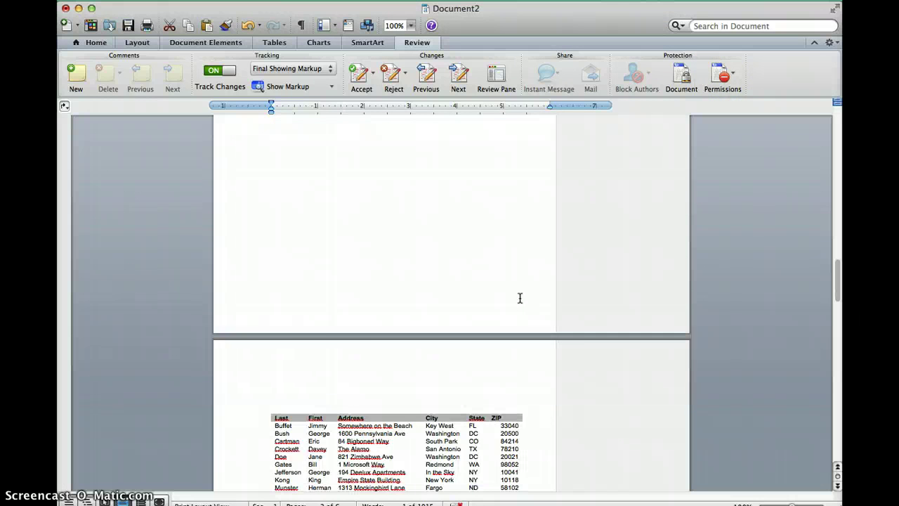
pyautogui.scroll(-3, 520, 298)
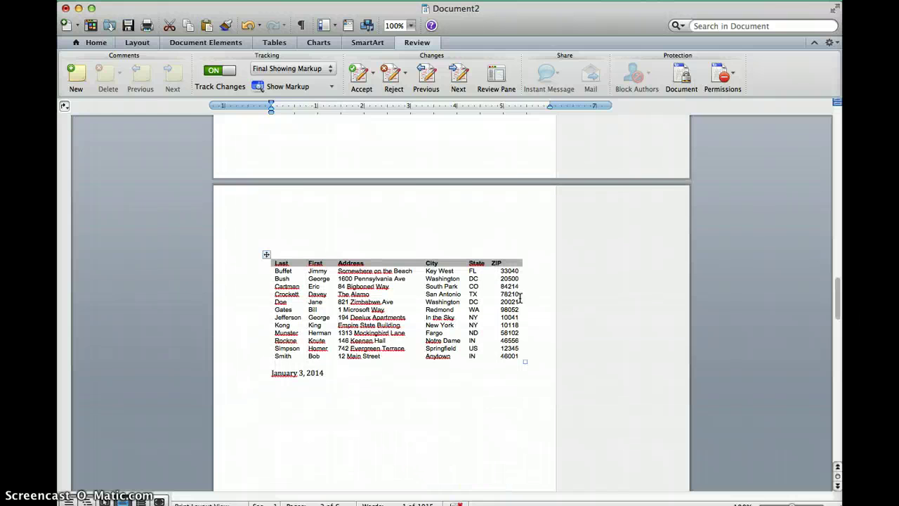
pyautogui.scroll(3, 520, 298)
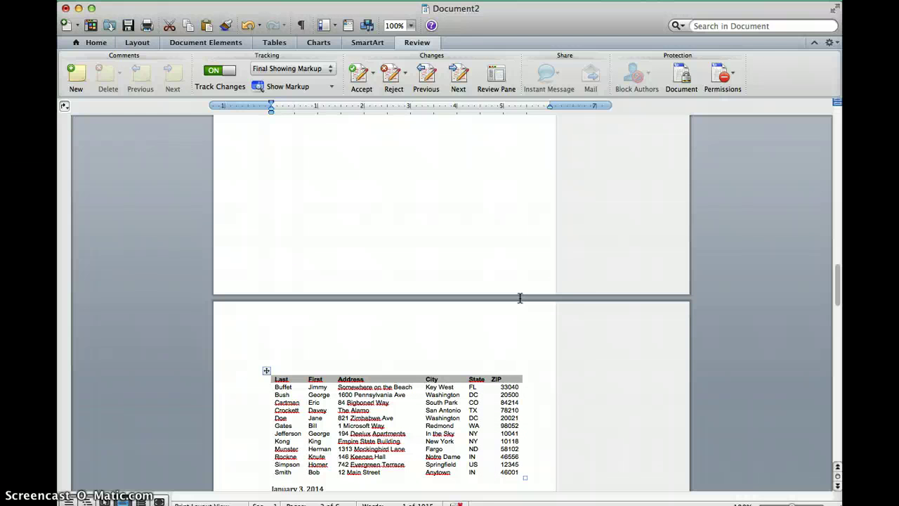
pyautogui.scroll(2, 520, 299)
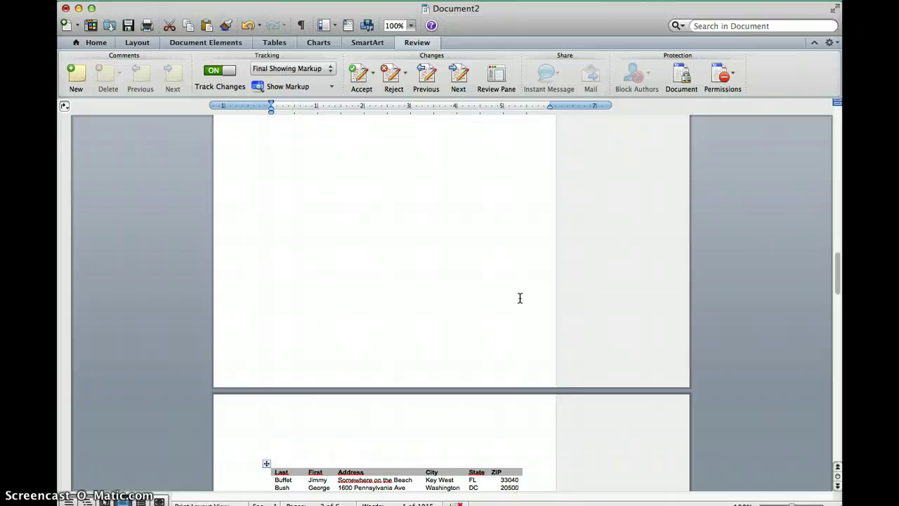
pyautogui.scroll(-5, 520, 298)
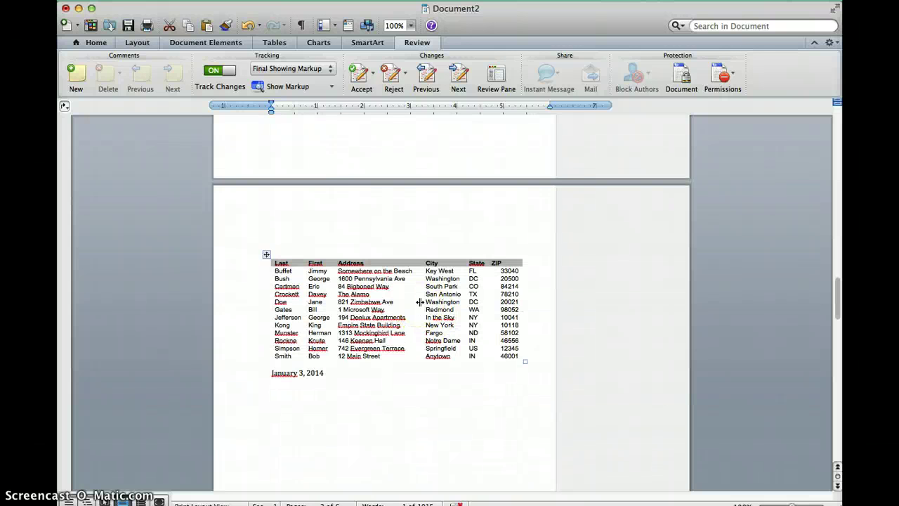
pyautogui.scroll(2, 421, 302)
pyautogui.scroll(-6, 420, 302)
pyautogui.scroll(-7, 420, 302)
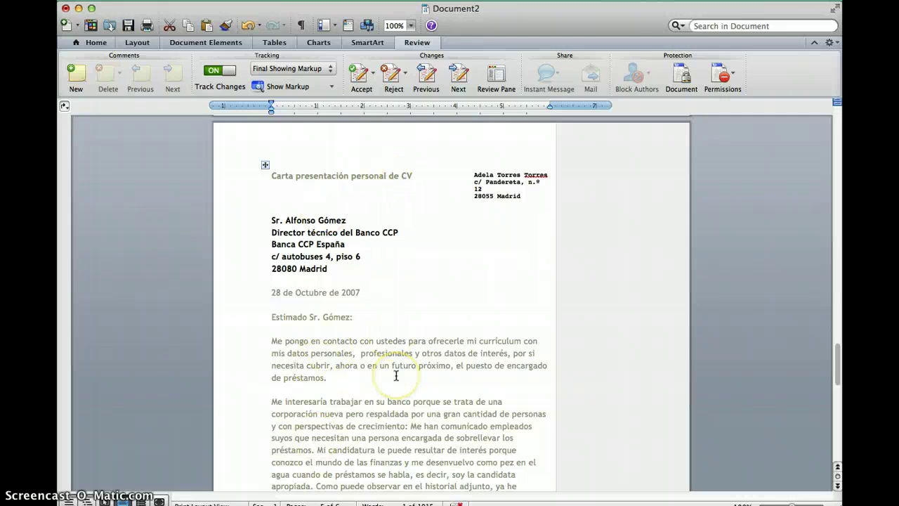
pyautogui.click(333, 268)
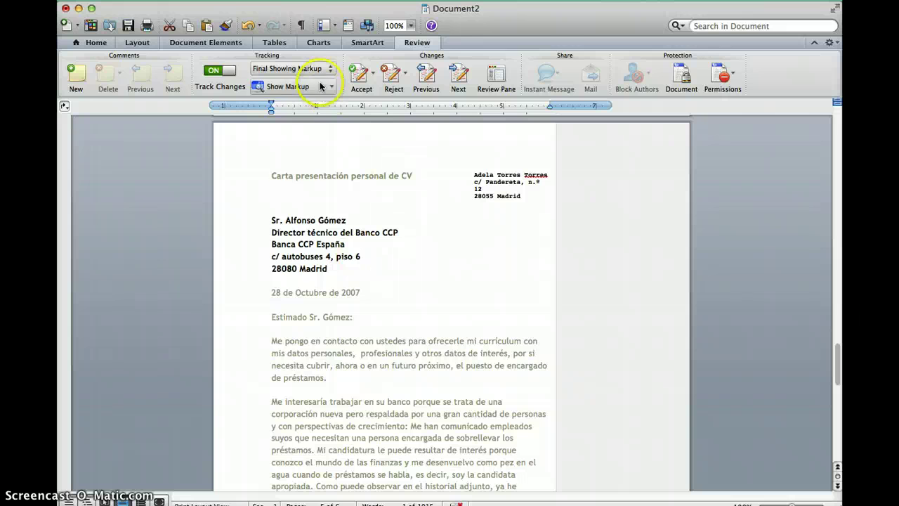
pyautogui.click(231, 0)
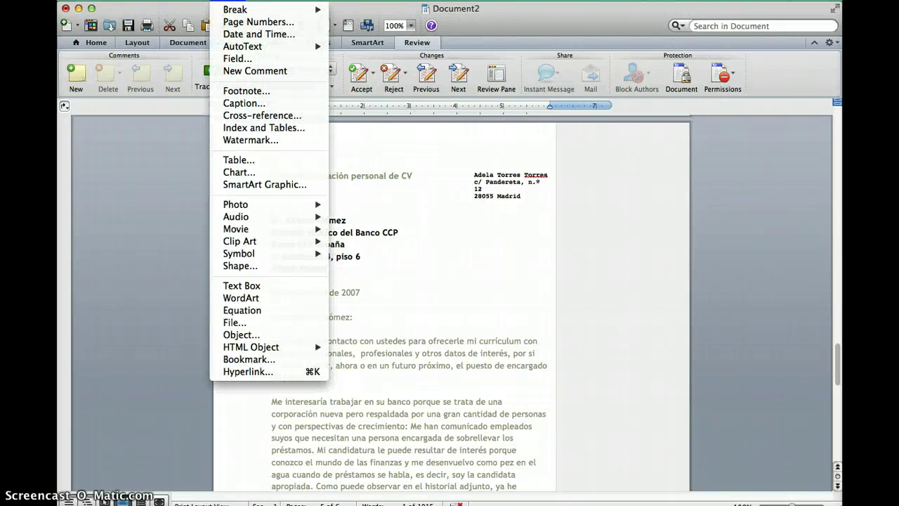
# Create a new document from the Advantage Letter template in the Stationery templates.
pyautogui.moveTo(137, 0)
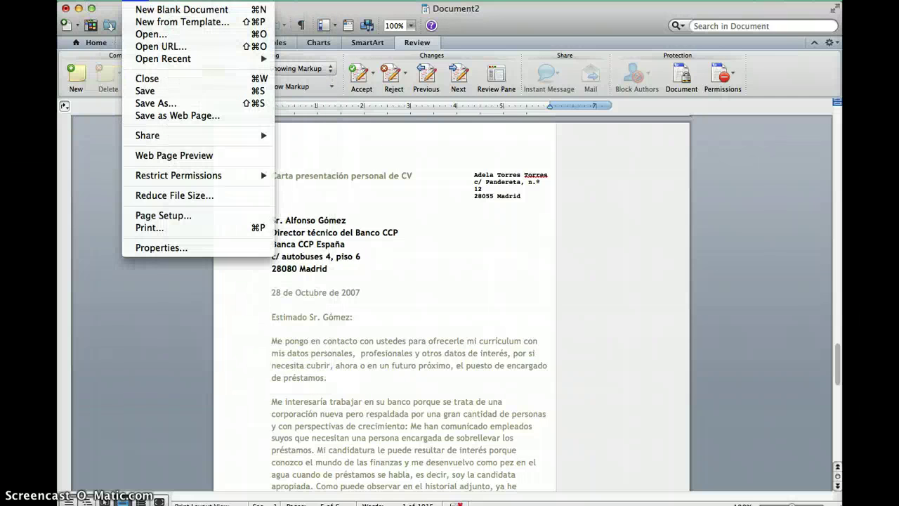
pyautogui.click(169, 28)
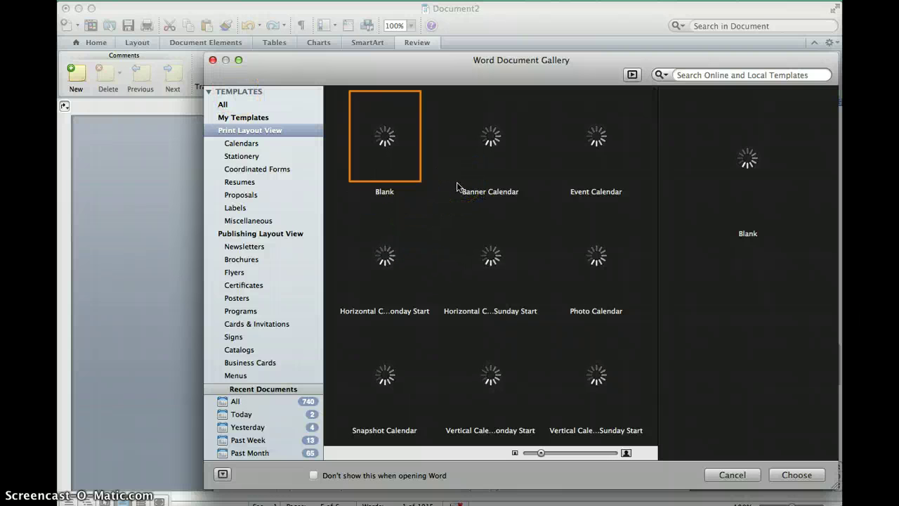
pyautogui.click(251, 158)
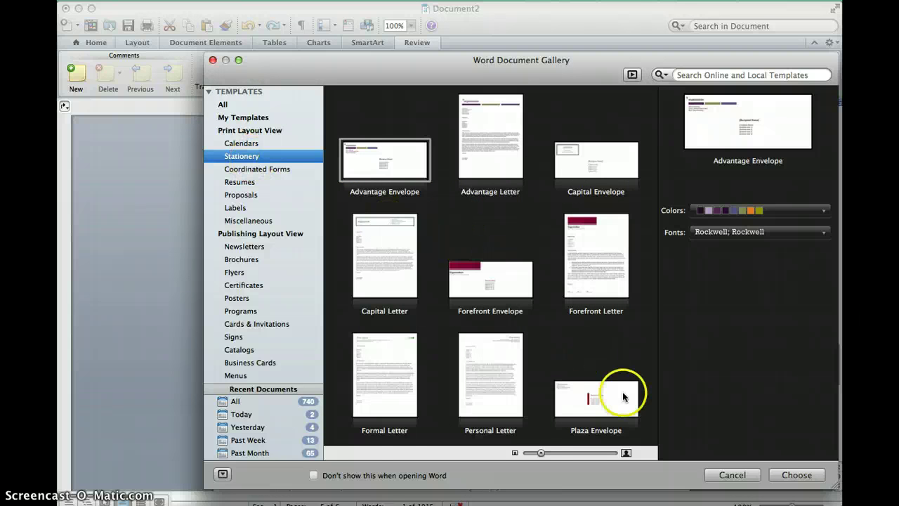
pyautogui.scroll(-1, 616, 384)
pyautogui.scroll(1, 572, 281)
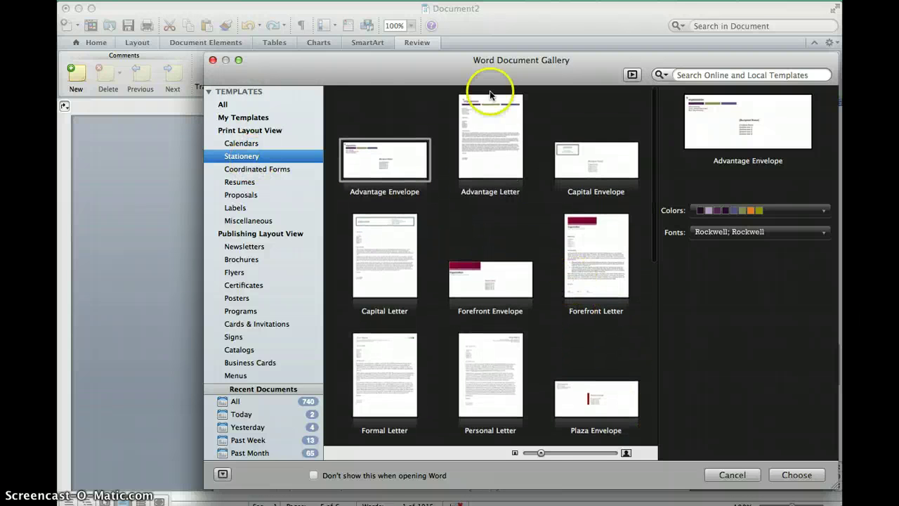
pyautogui.doubleClick(488, 150)
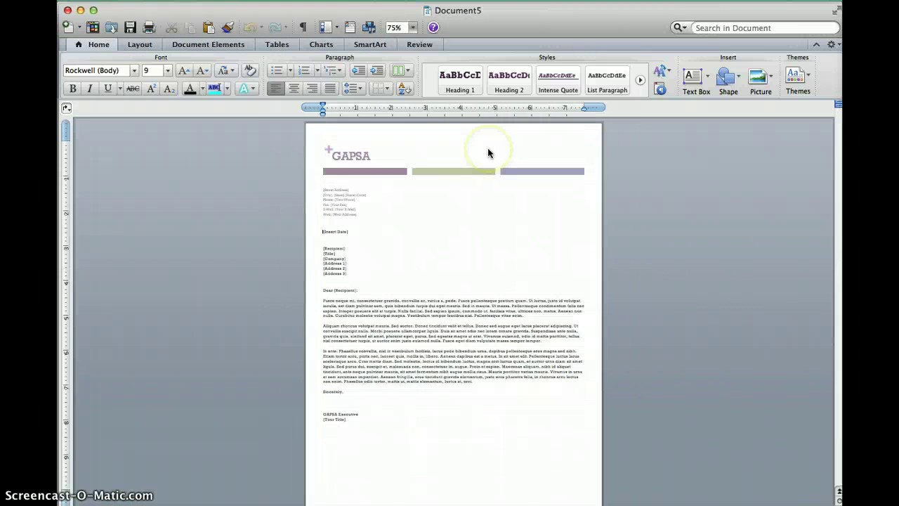
pyautogui.click(334, 257)
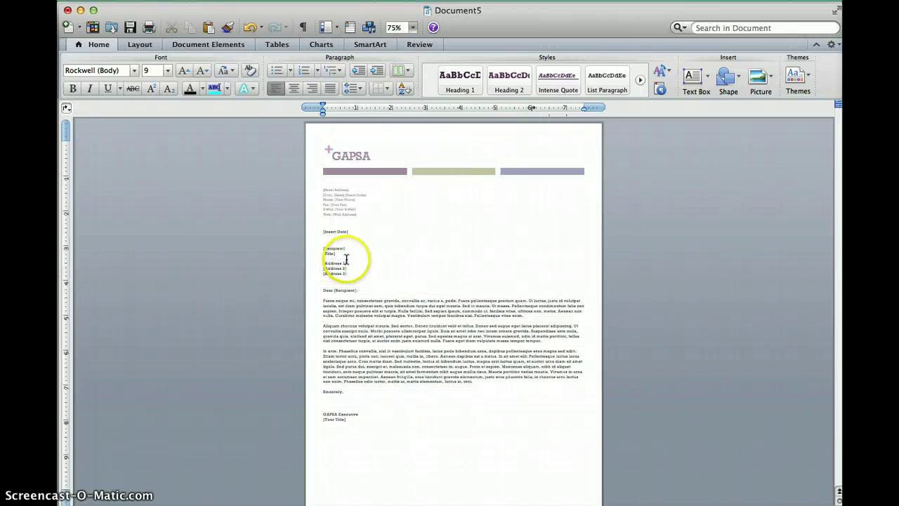
pyautogui.press('super+z')
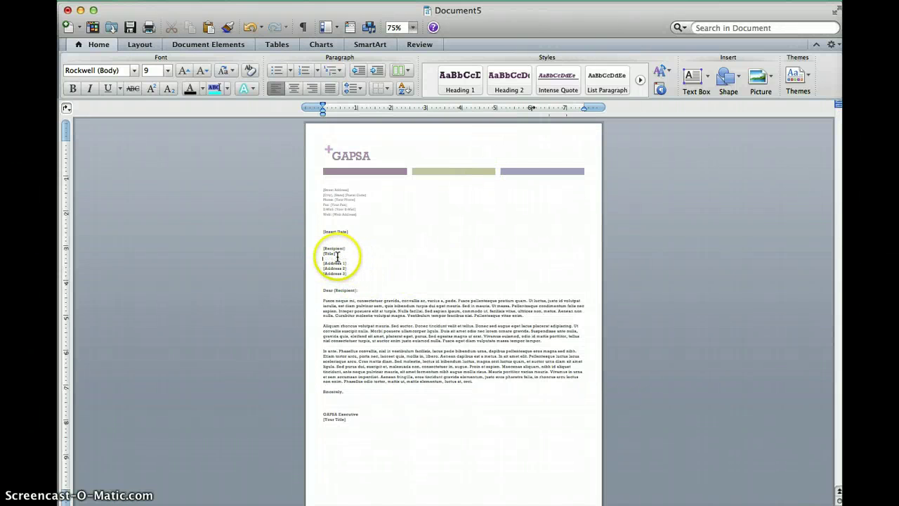
pyautogui.press('super+z')
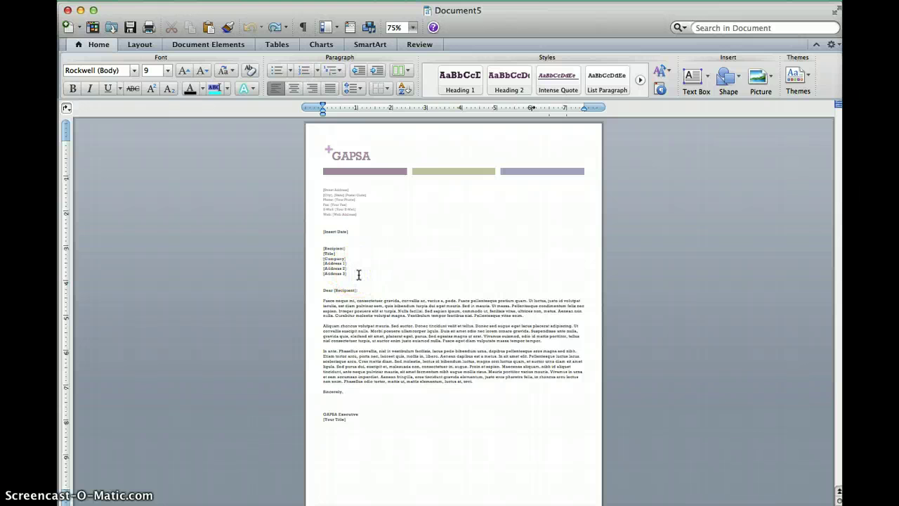
pyautogui.click(351, 264)
pyautogui.click(378, 263)
pyautogui.click(631, 428)
pyautogui.scroll(5, 450, 302)
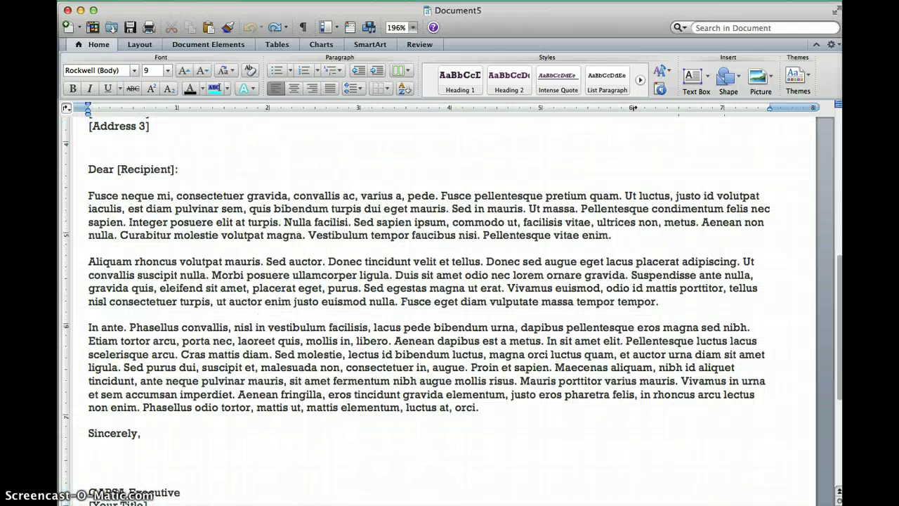
pyautogui.scroll(-5, 596, 375)
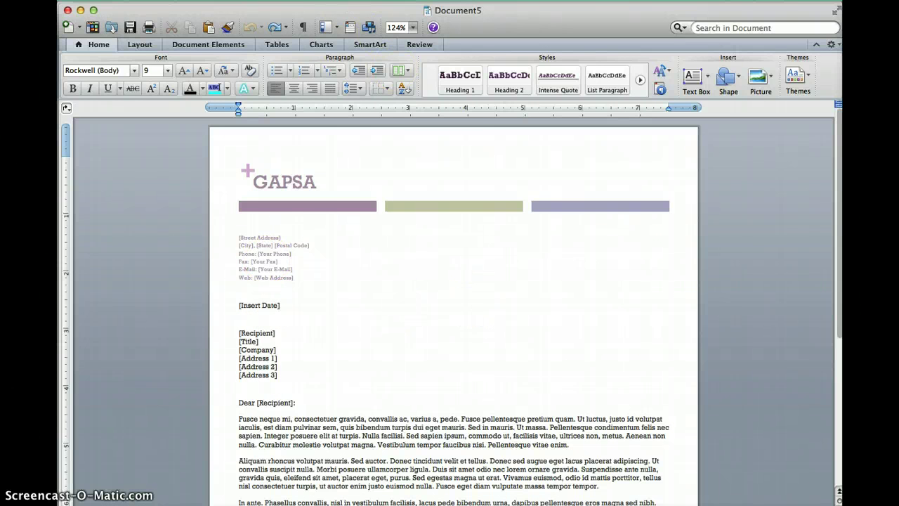
pyautogui.click(354, 1)
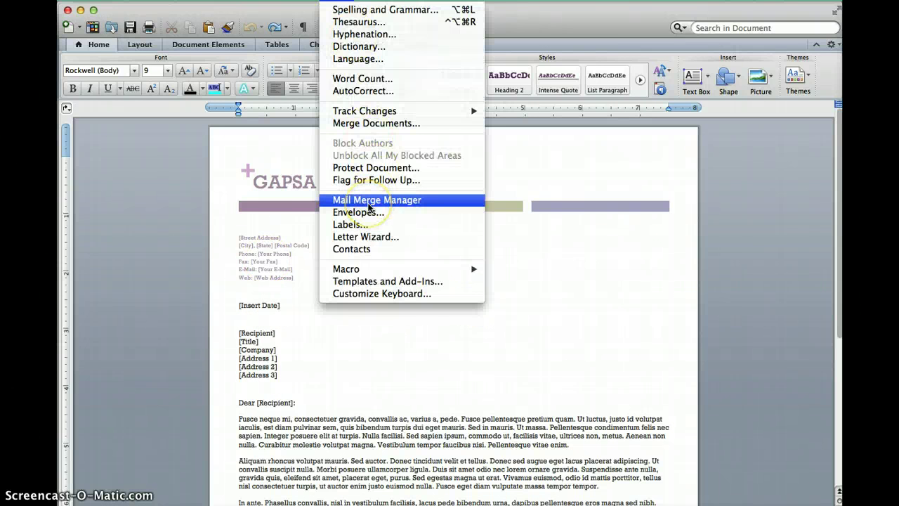
# In Mail Merge Manager, make Document5 the main document with merge type Form Letters.
pyautogui.click(368, 202)
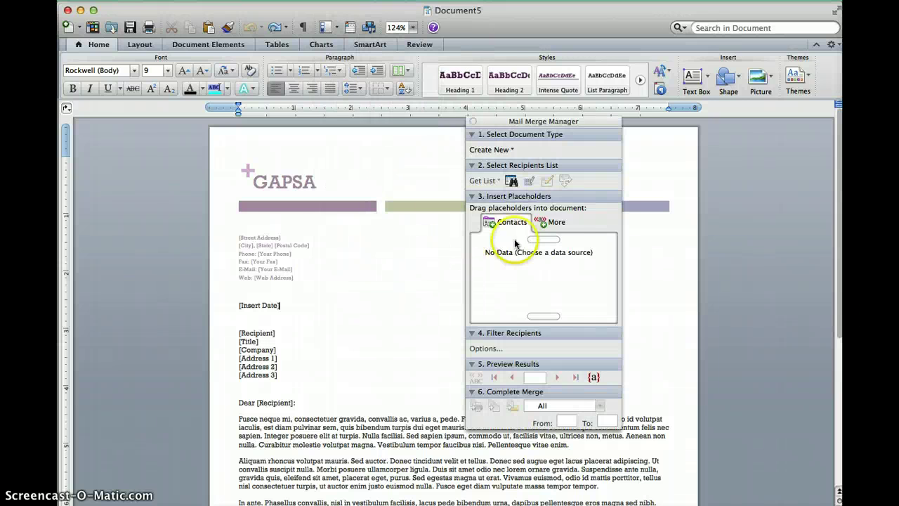
pyautogui.click(504, 150)
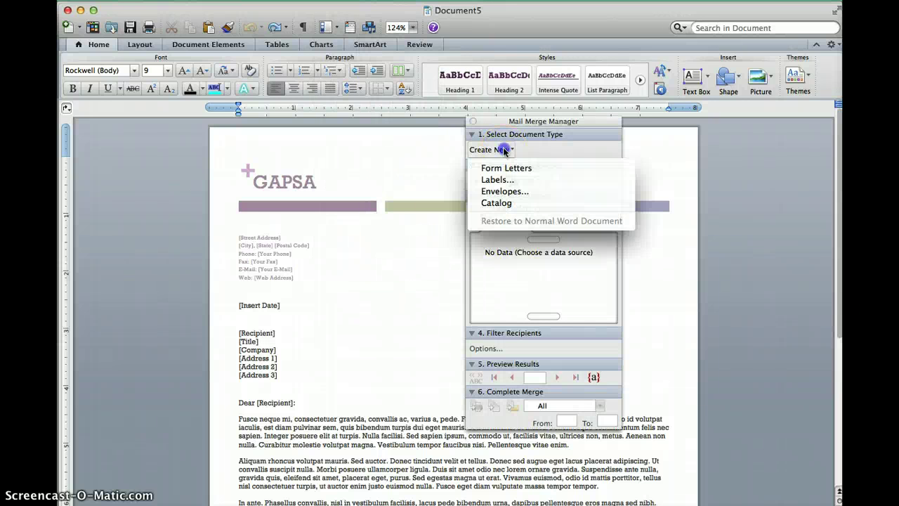
pyautogui.moveTo(504, 151)
pyautogui.mouseDown()
pyautogui.moveTo(515, 179)
pyautogui.moveTo(514, 171)
pyautogui.mouseUp()
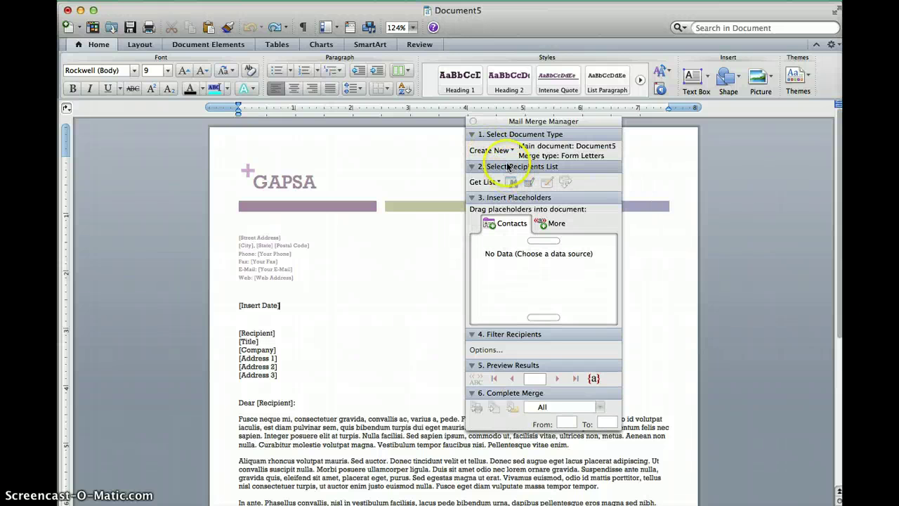
pyautogui.moveTo(503, 135); pyautogui.dragTo(541, 155)
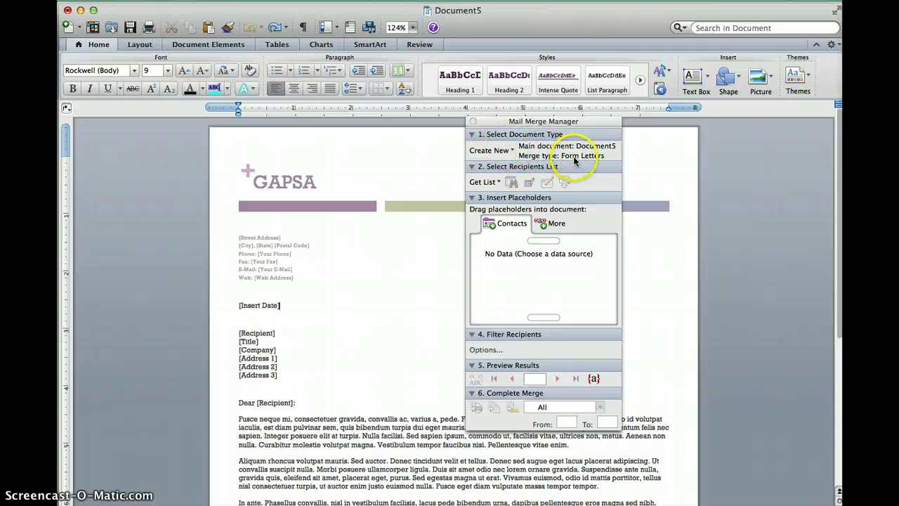
pyautogui.click(487, 182)
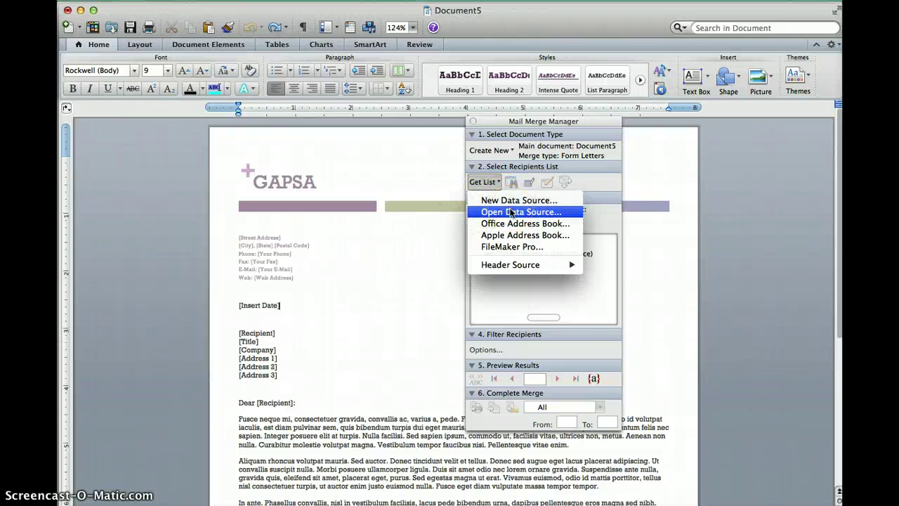
# Open address.xls as the recipient data source, using the entire Sheet1 worksheet.
pyautogui.click(498, 212)
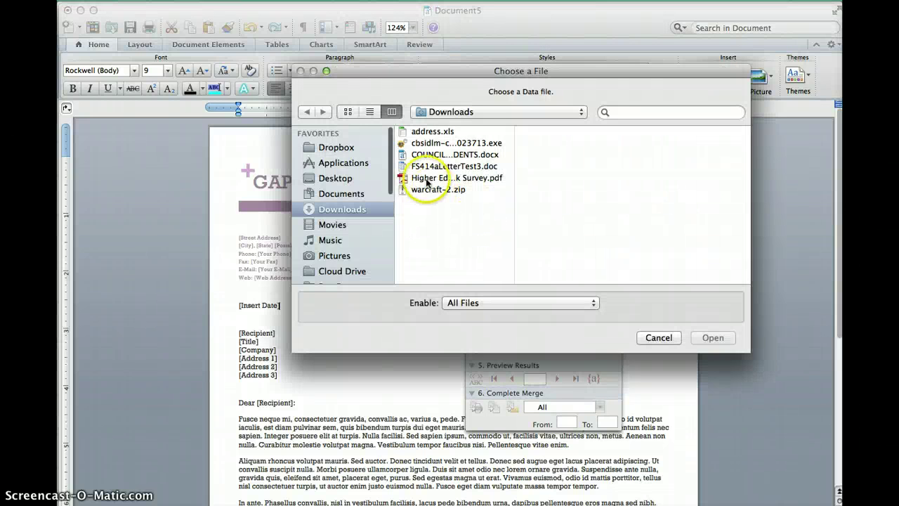
pyautogui.click(436, 134)
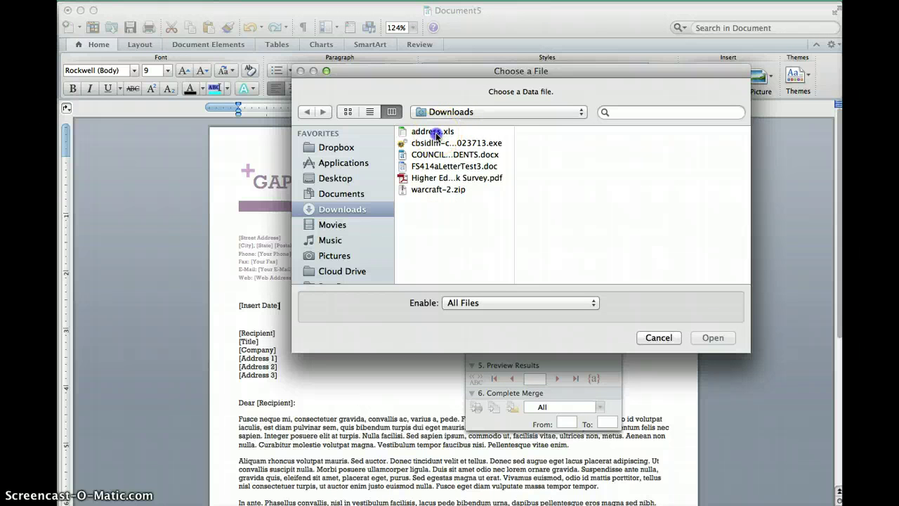
pyautogui.doubleClick(436, 132)
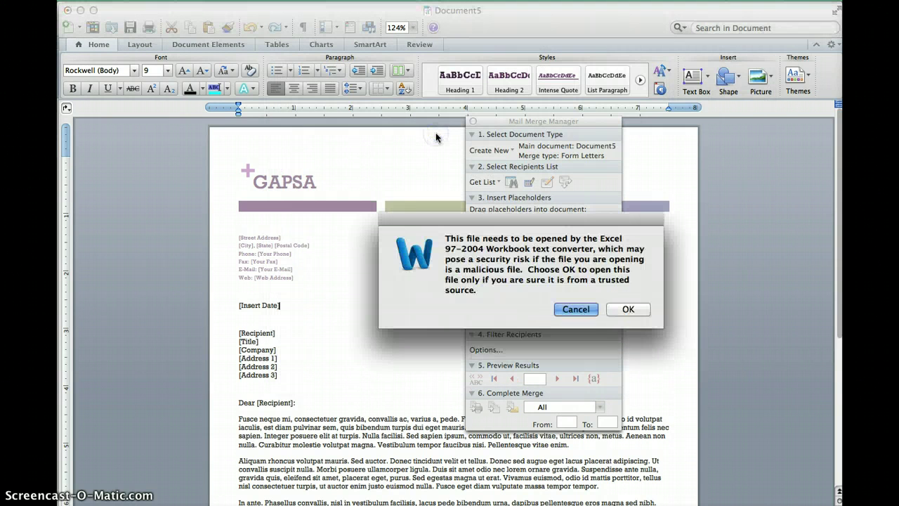
pyautogui.click(635, 310)
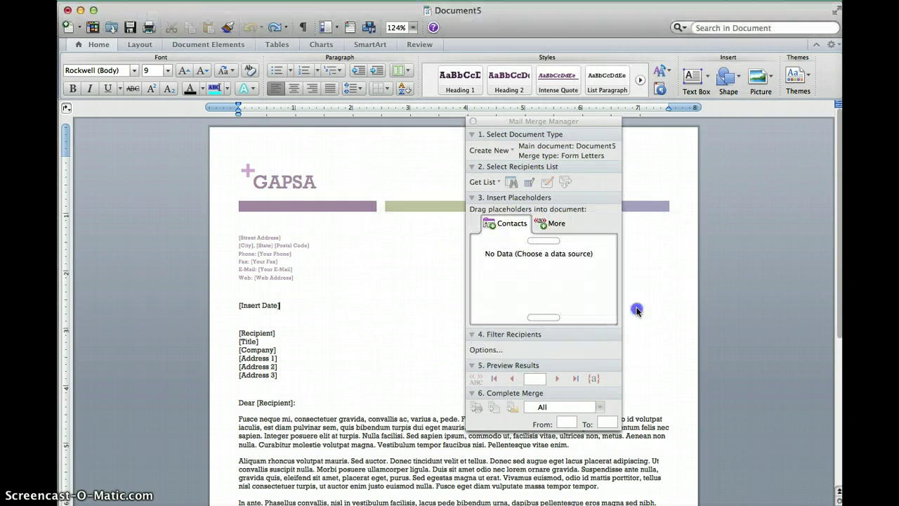
pyautogui.click(571, 196)
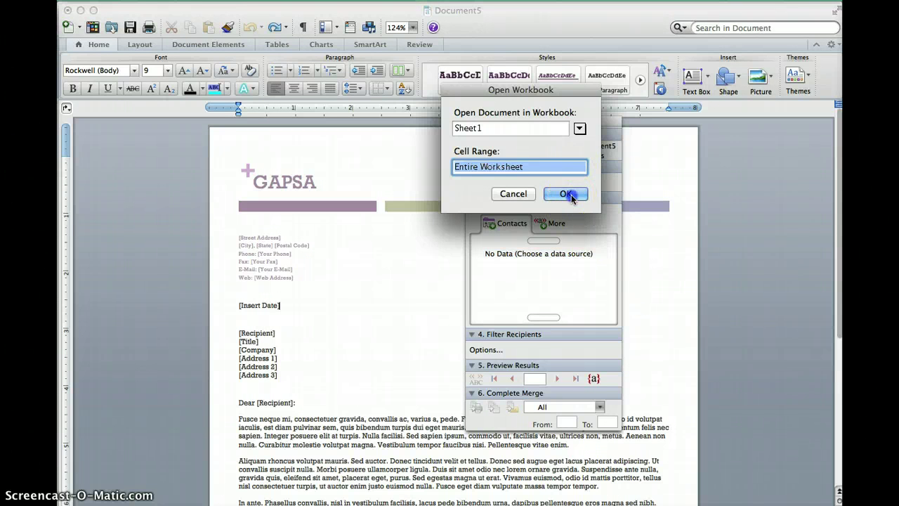
pyautogui.click(494, 263)
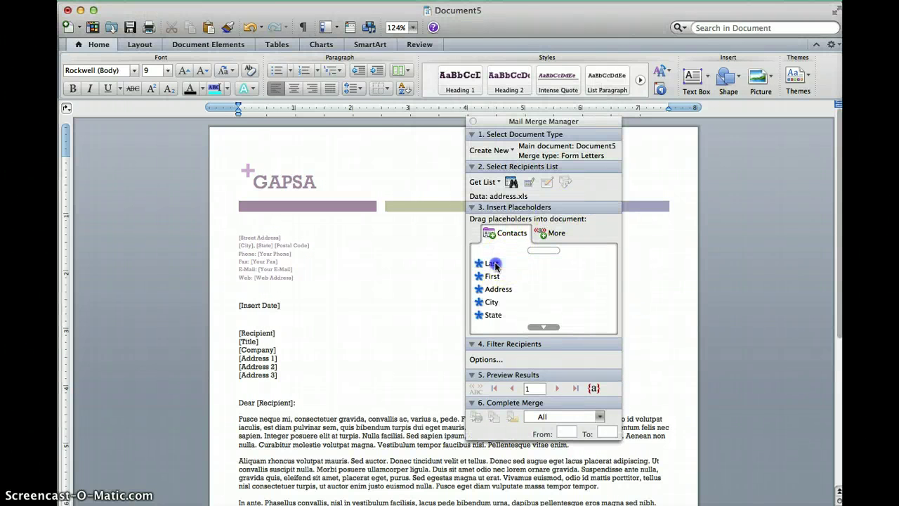
pyautogui.click(493, 277)
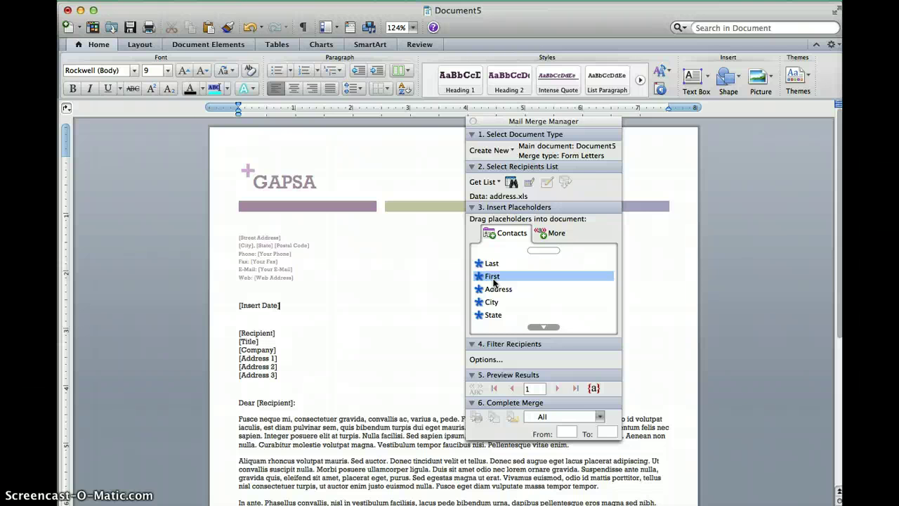
pyautogui.click(443, 439)
pyautogui.click(255, 332)
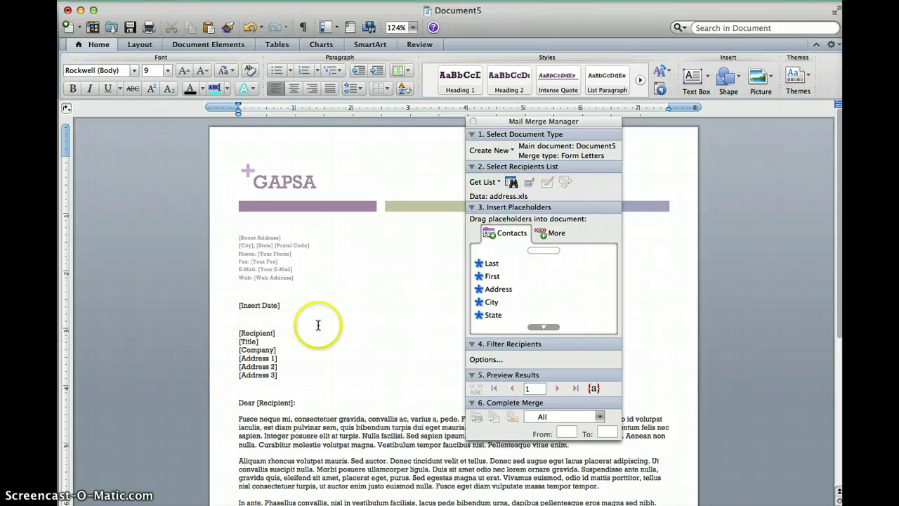
pyautogui.click(562, 316)
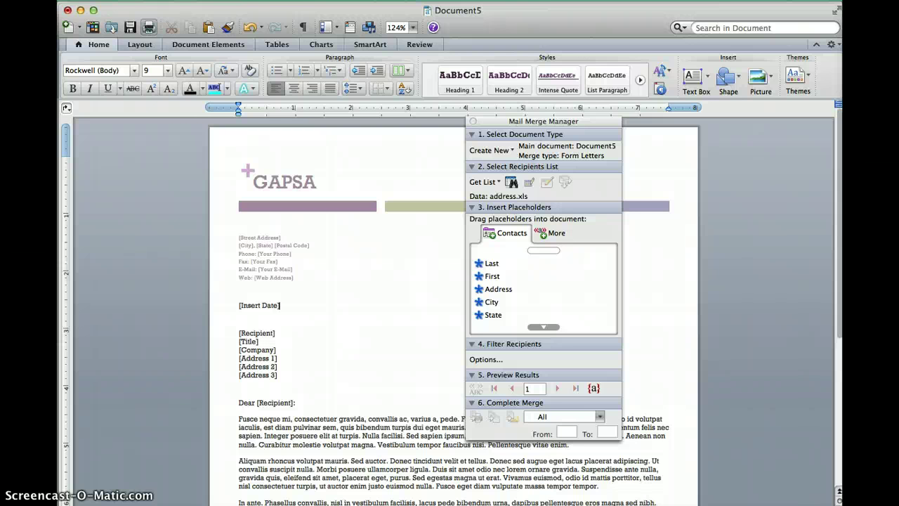
# Close the Mail Merge Manager and bring up the Labels dialog from the menu bar.
pyautogui.click(473, 120)
pyautogui.click(271, 0)
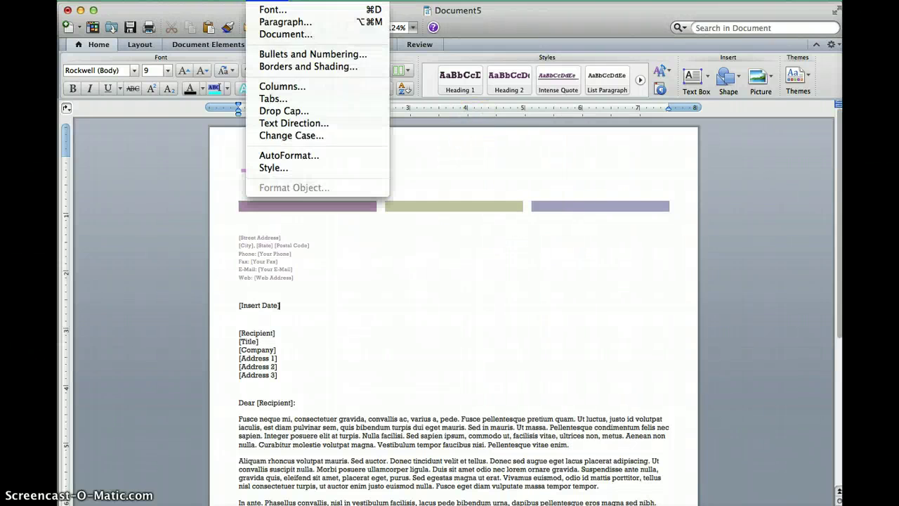
pyautogui.click(271, 0)
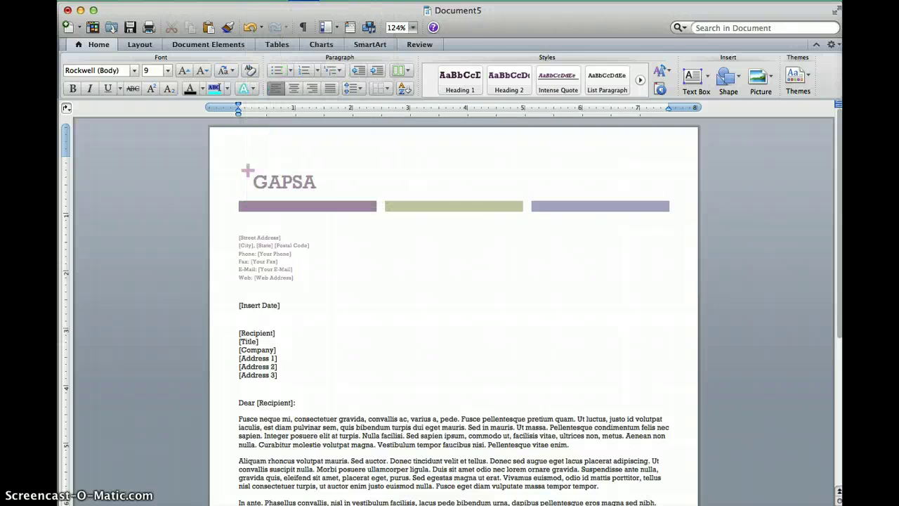
pyautogui.click(330, 0)
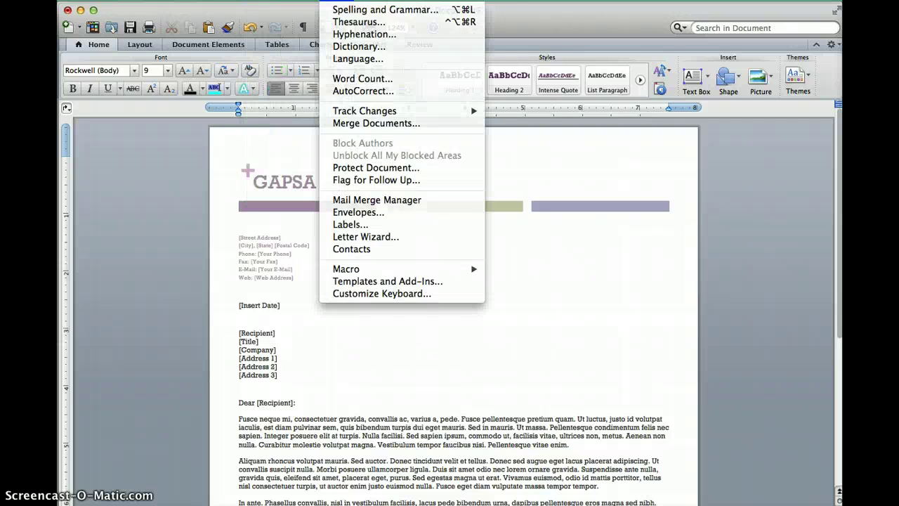
# In Label Options, choose the Avery standard 5162 Address label (1.33" by 4").
pyautogui.click(407, 225)
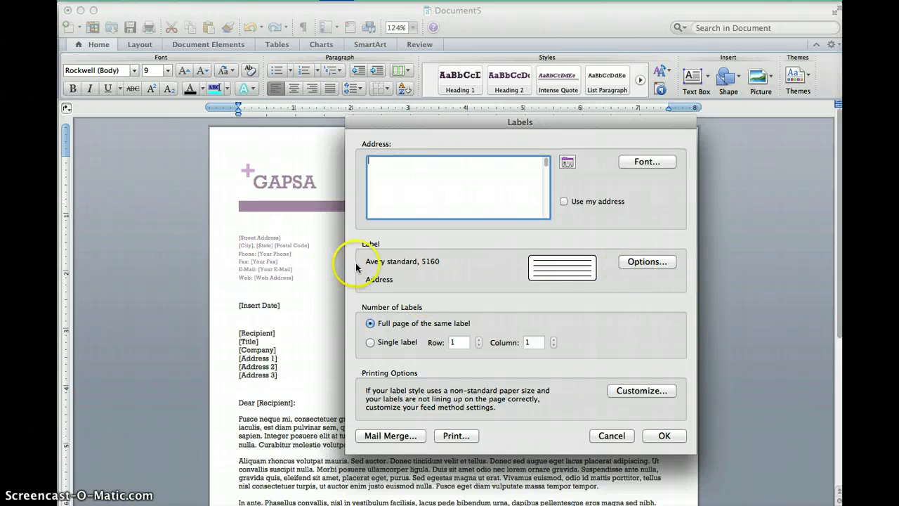
pyautogui.click(625, 262)
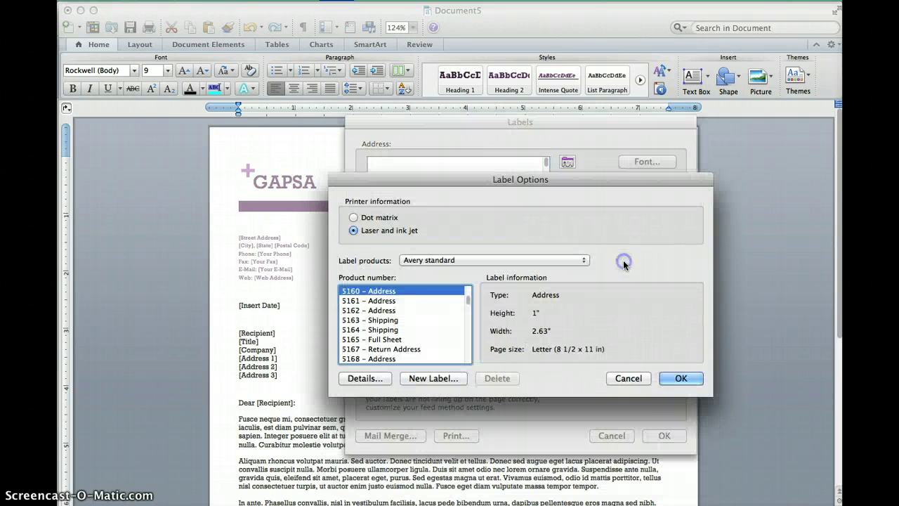
pyautogui.click(393, 329)
pyautogui.click(382, 310)
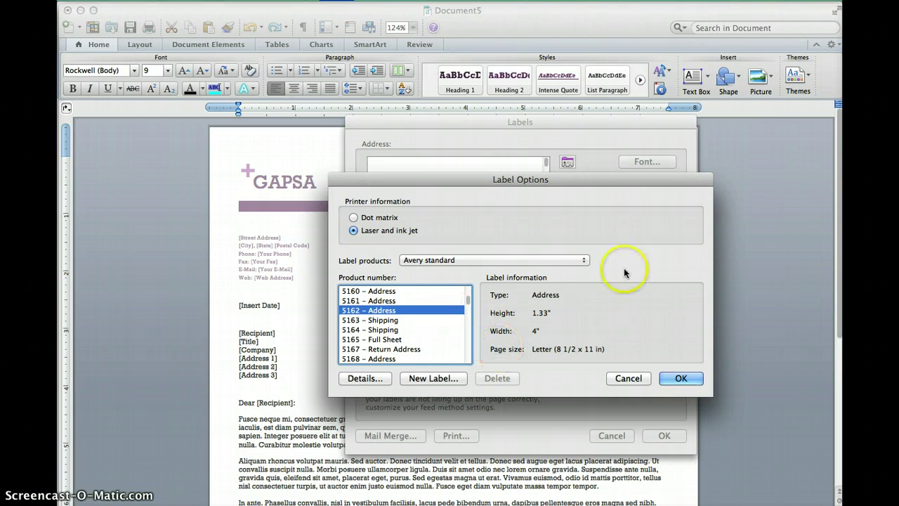
# Confirm the Avery 5162 label choice, then cancel the Labels dialog to return to the GAPSA letter.
pyautogui.click(679, 381)
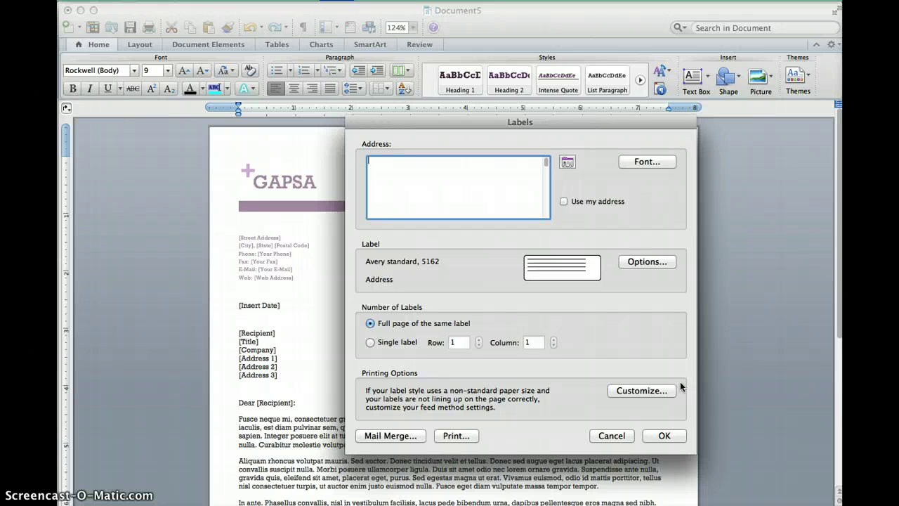
pyautogui.click(633, 434)
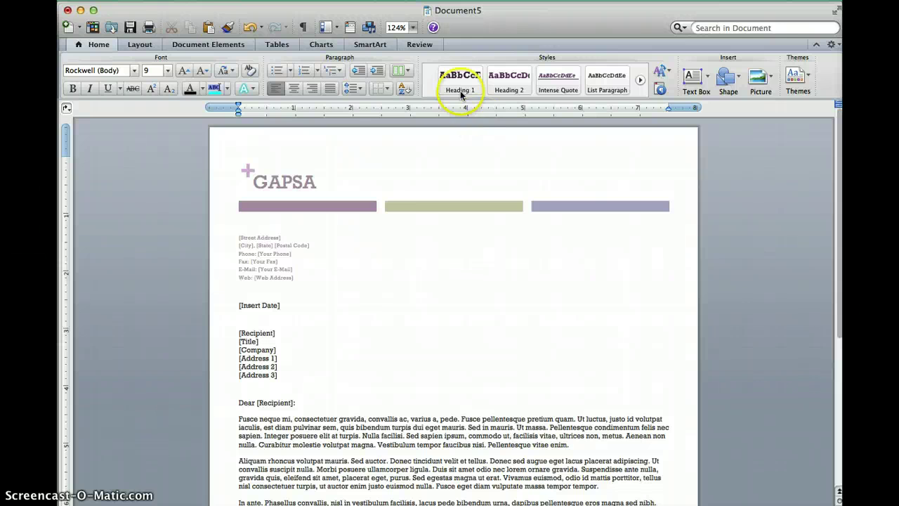
# Start printing the GAPSA letter via Save as PDF, then cancel without printing or saving.
pyautogui.scroll(-5, 266, 300)
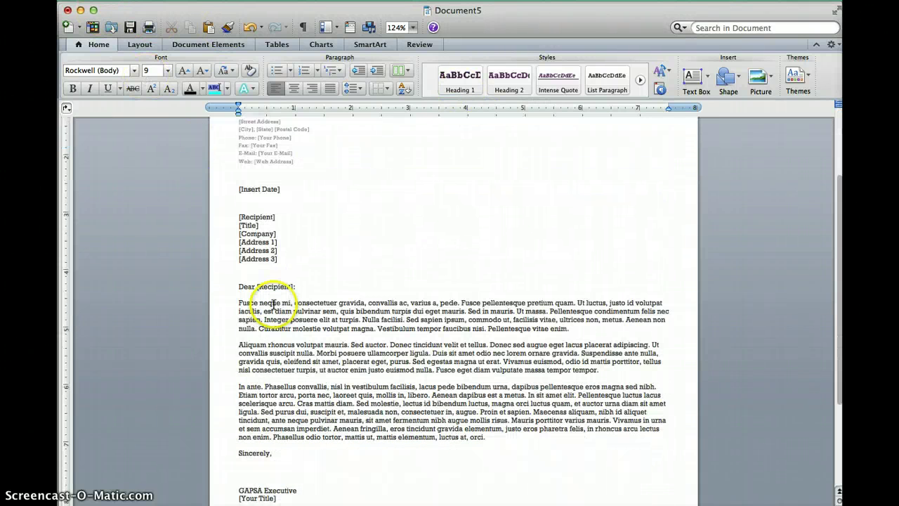
pyautogui.click(129, 4)
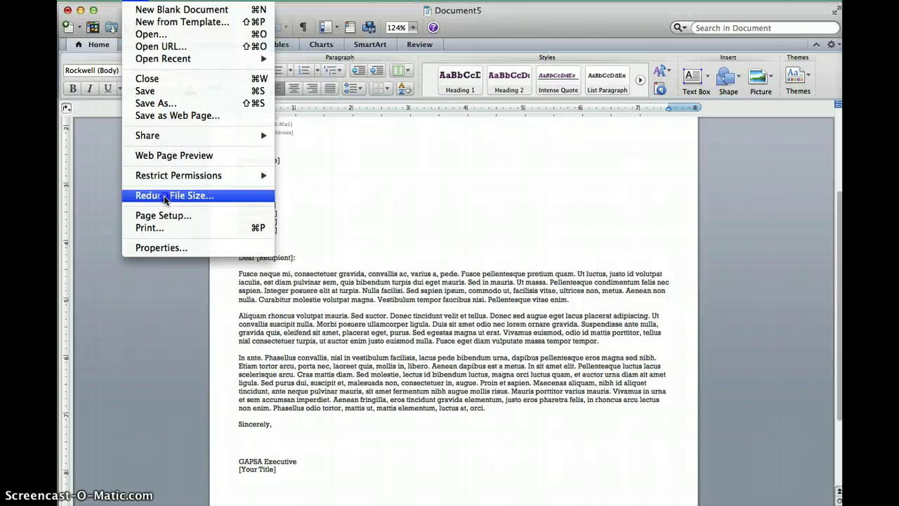
pyautogui.click(165, 228)
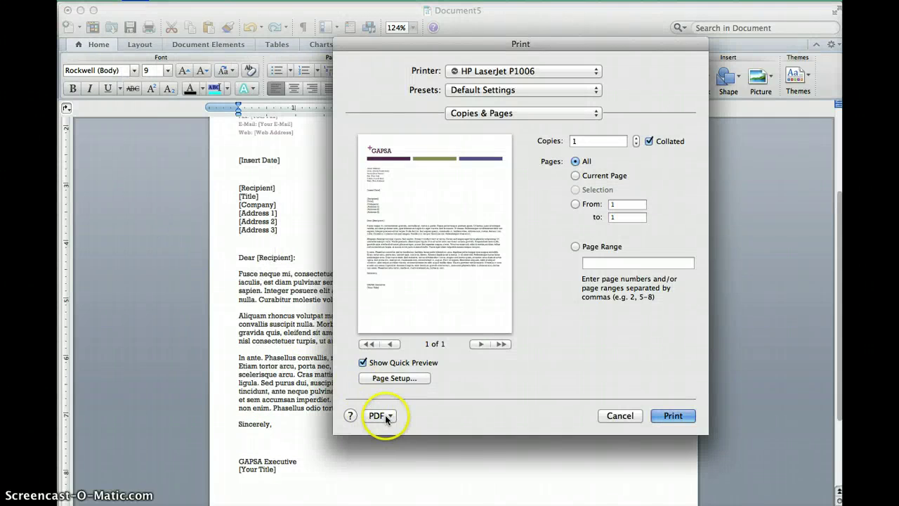
pyautogui.click(383, 415)
pyautogui.click(398, 443)
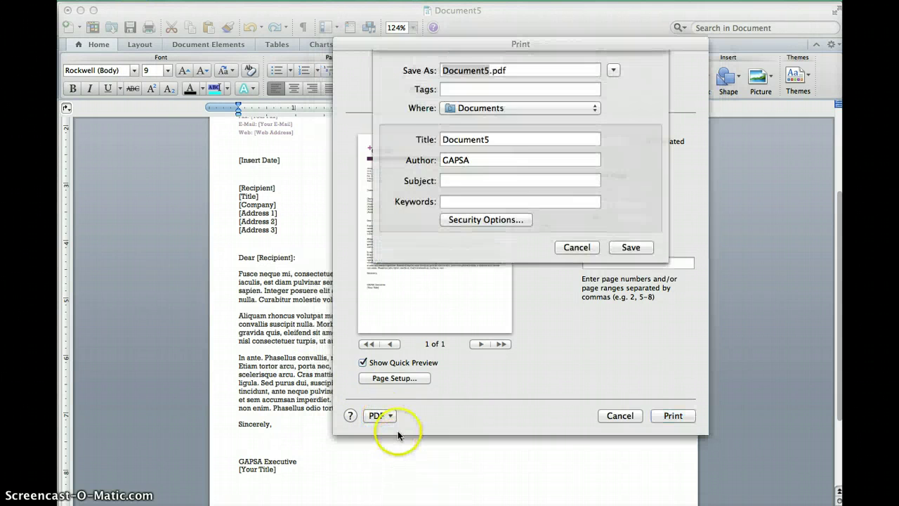
pyautogui.click(590, 250)
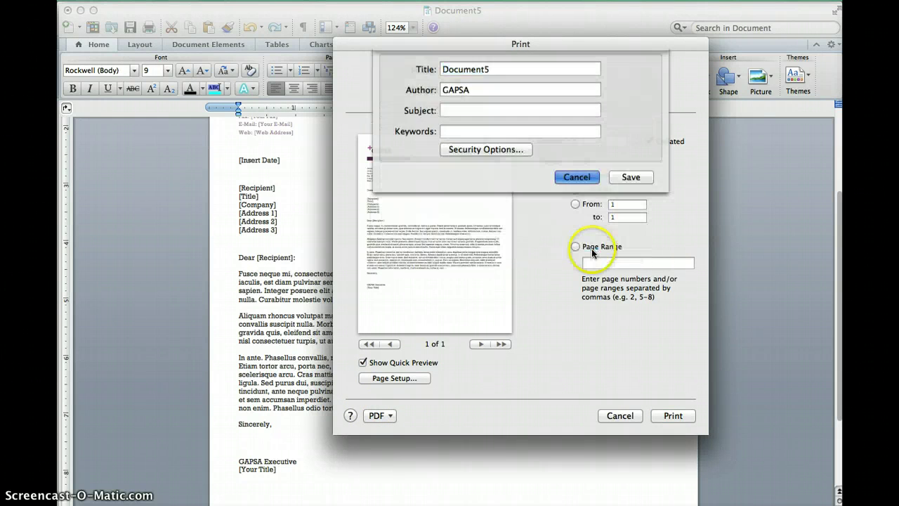
pyautogui.click(619, 416)
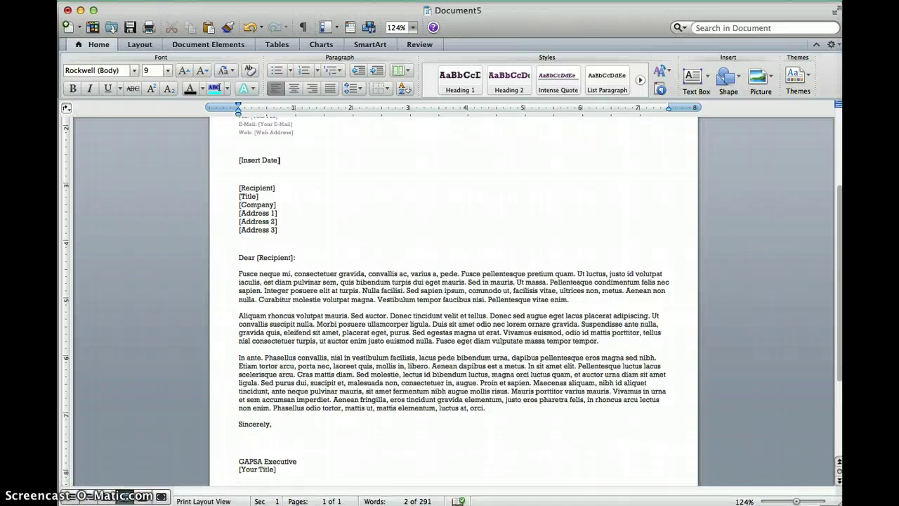
# Check the letter's word count, then minimize Document5 to reveal Document2's Spanish cover letter.
pyautogui.click(411, 501)
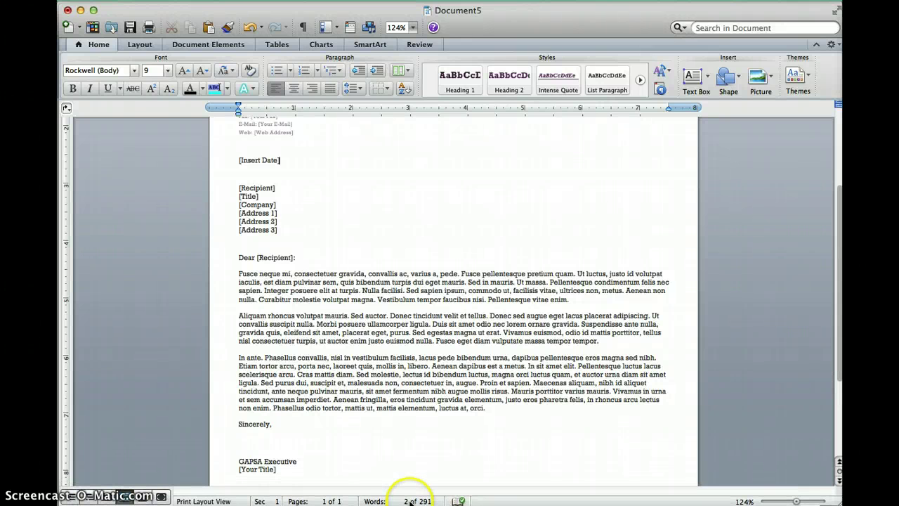
pyautogui.keyDown('shift'); pyautogui.click(506, 411); pyautogui.keyUp('shift')
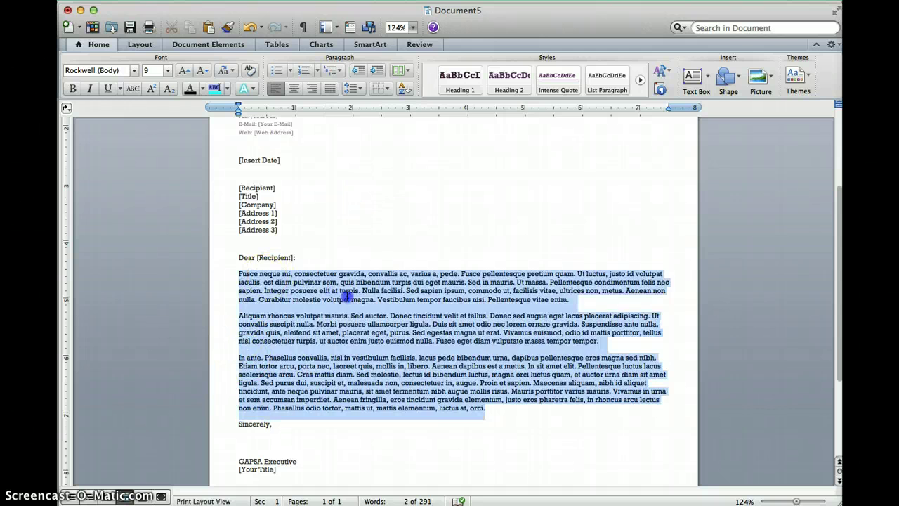
pyautogui.click(341, 225)
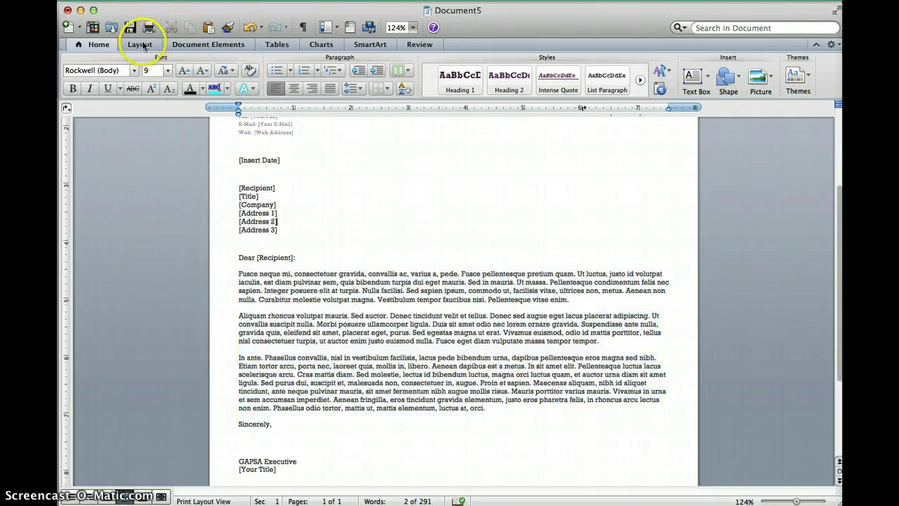
pyautogui.click(81, 11)
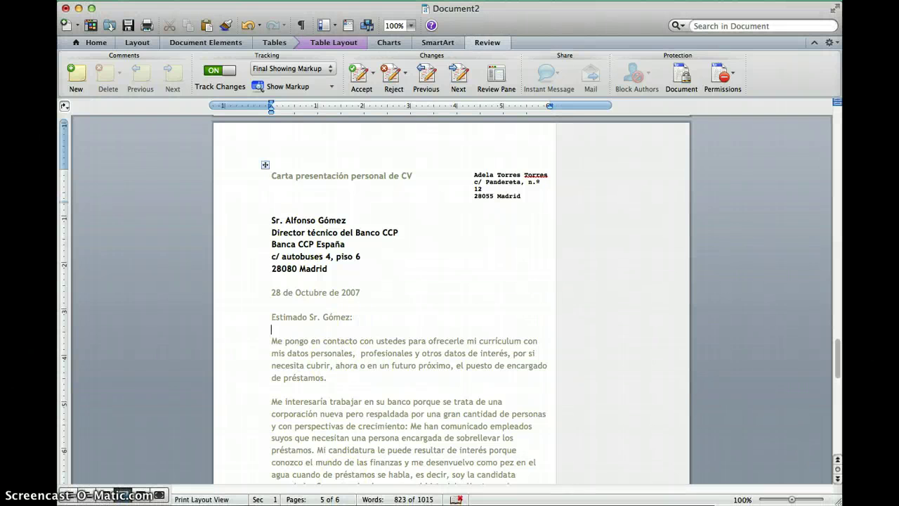
pyautogui.click(394, 462)
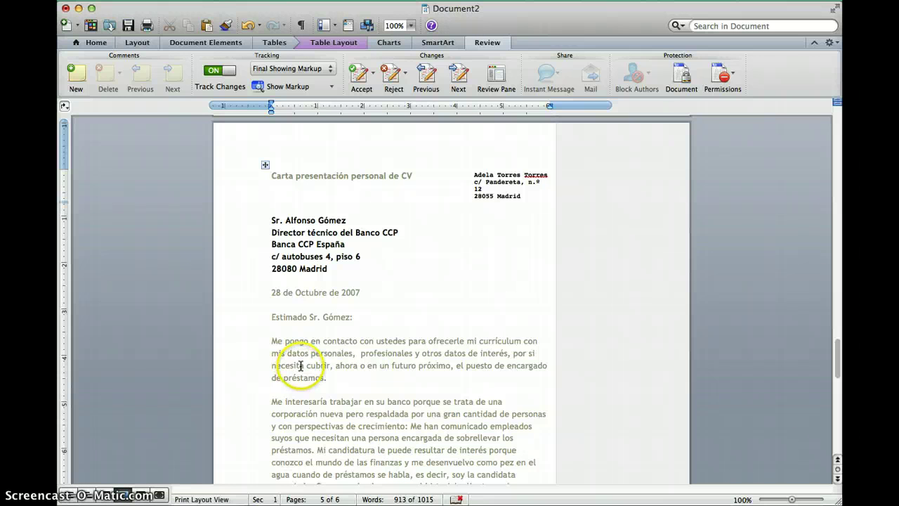
pyautogui.tripleClick(333, 370)
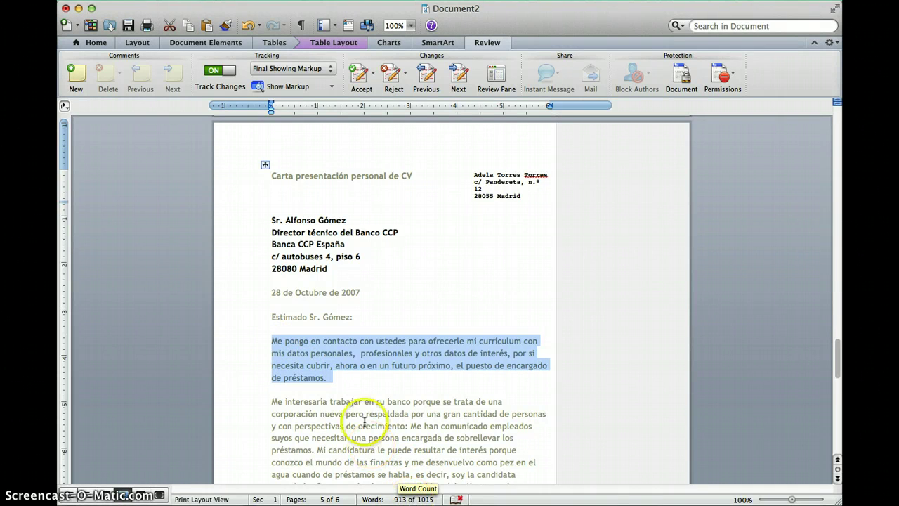
pyautogui.rightClick(303, 356)
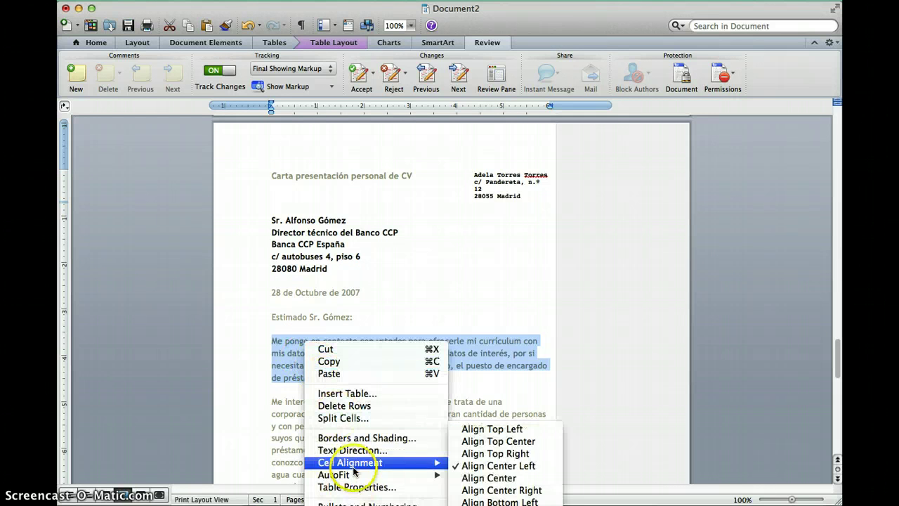
pyautogui.click(393, 437)
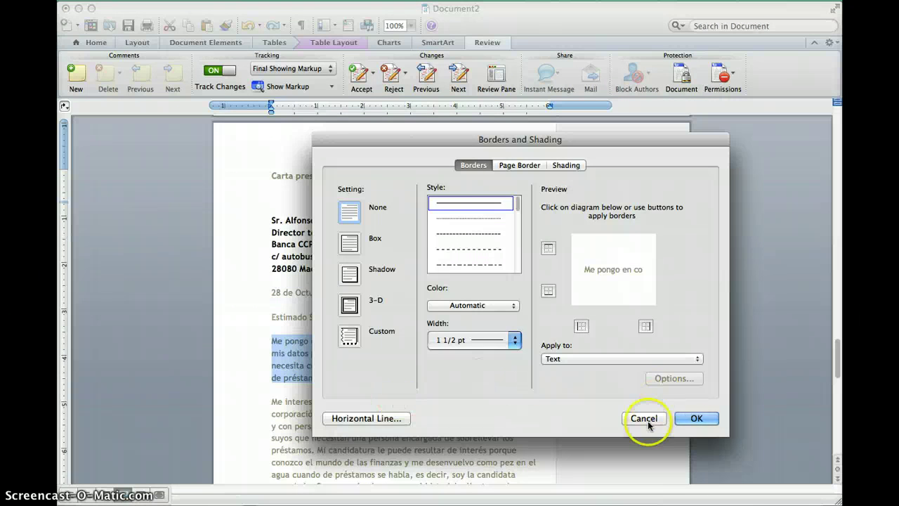
pyautogui.click(644, 418)
pyautogui.click(419, 378)
pyautogui.moveTo(418, 376); pyautogui.dragTo(271, 340)
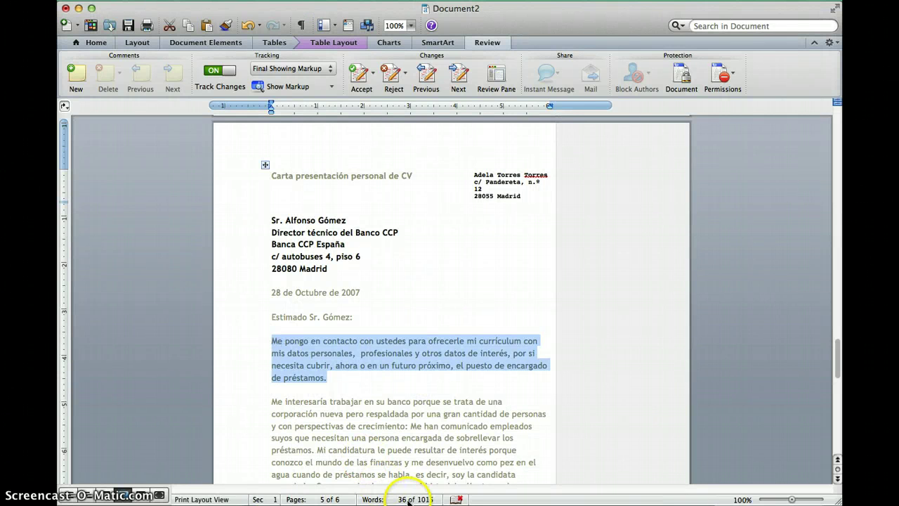
pyautogui.click(291, 407)
pyautogui.moveTo(290, 408)
pyautogui.mouseDown()
pyautogui.moveTo(449, 441)
pyautogui.moveTo(278, 224)
pyautogui.moveTo(447, 450)
pyautogui.mouseUp()
pyautogui.click(412, 439)
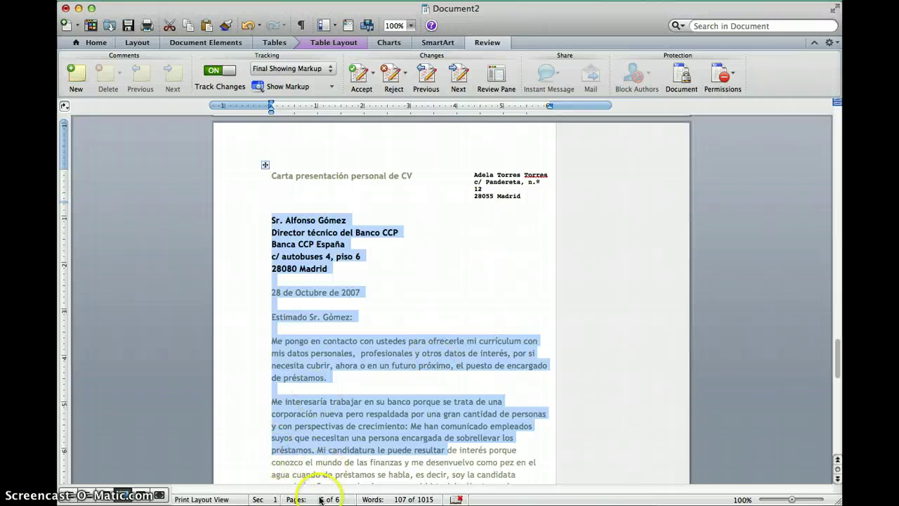
# Scroll back to page 1 of Document2 and place the cursor below 5.3 Bibliografía.
pyautogui.scroll(-10, 344, 296)
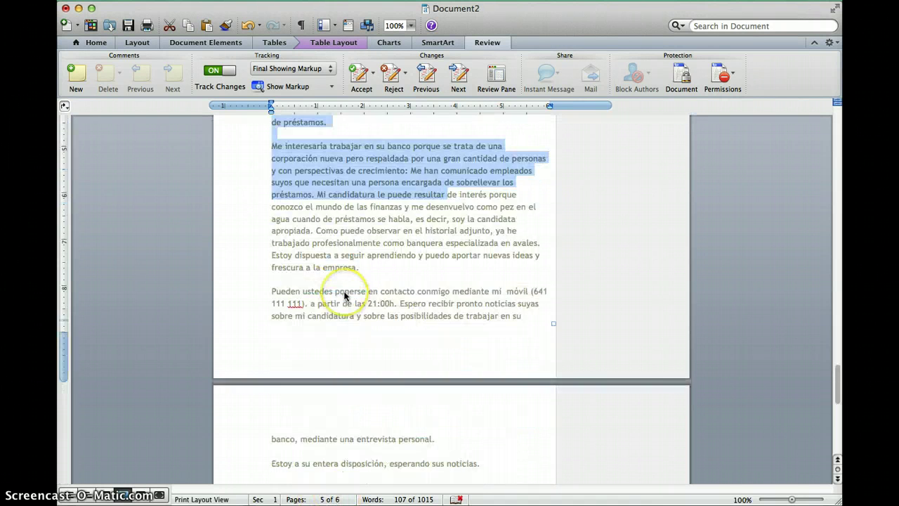
pyautogui.scroll(-2, 344, 296)
pyautogui.scroll(8, 344, 295)
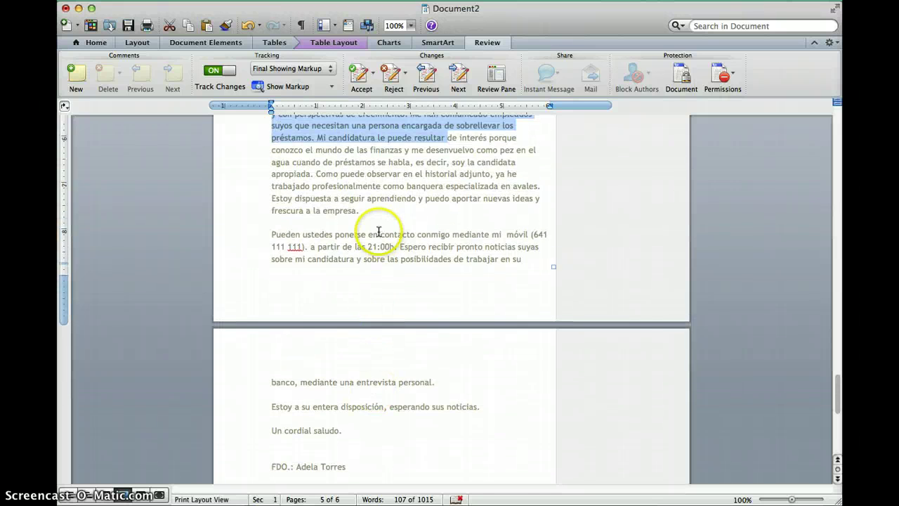
pyautogui.scroll(5, 377, 235)
pyautogui.scroll(5, 377, 232)
pyautogui.scroll(7, 377, 232)
pyautogui.scroll(3, 378, 231)
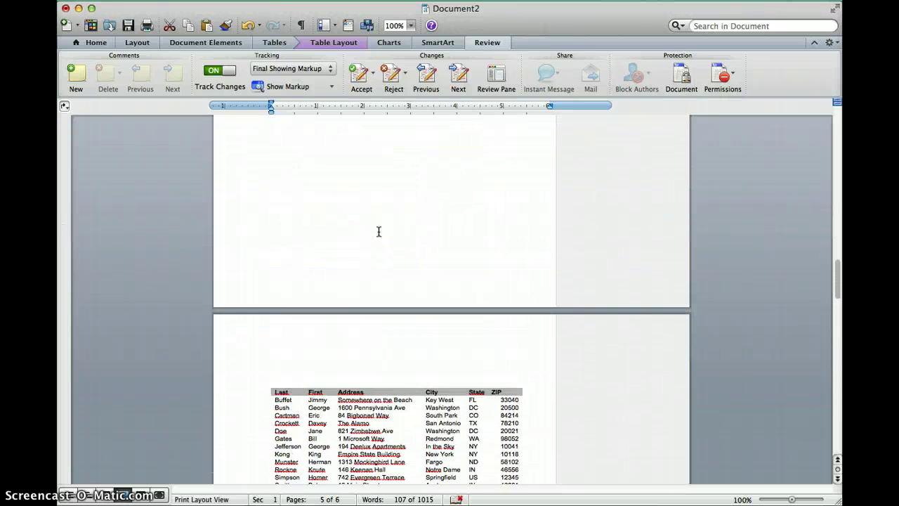
pyautogui.scroll(8, 378, 231)
pyautogui.scroll(8, 378, 232)
pyautogui.scroll(5, 379, 232)
pyautogui.scroll(20, 378, 231)
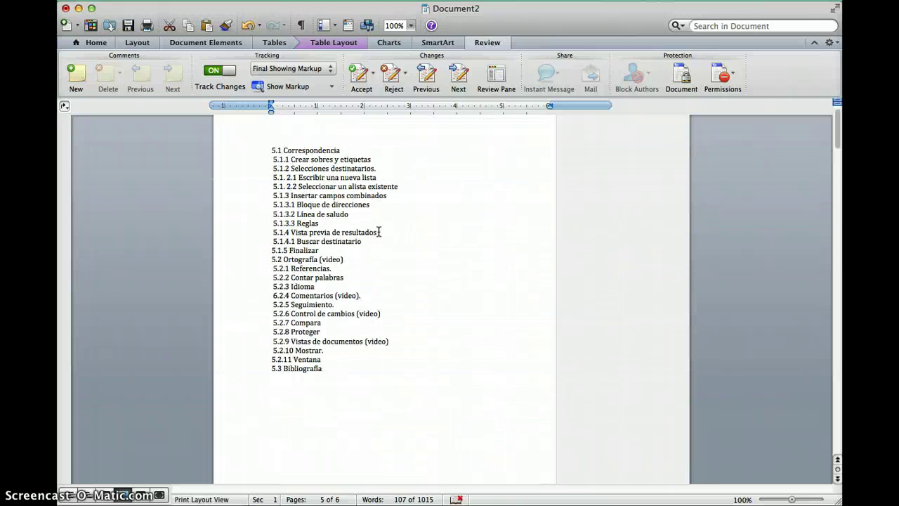
pyautogui.scroll(2, 379, 288)
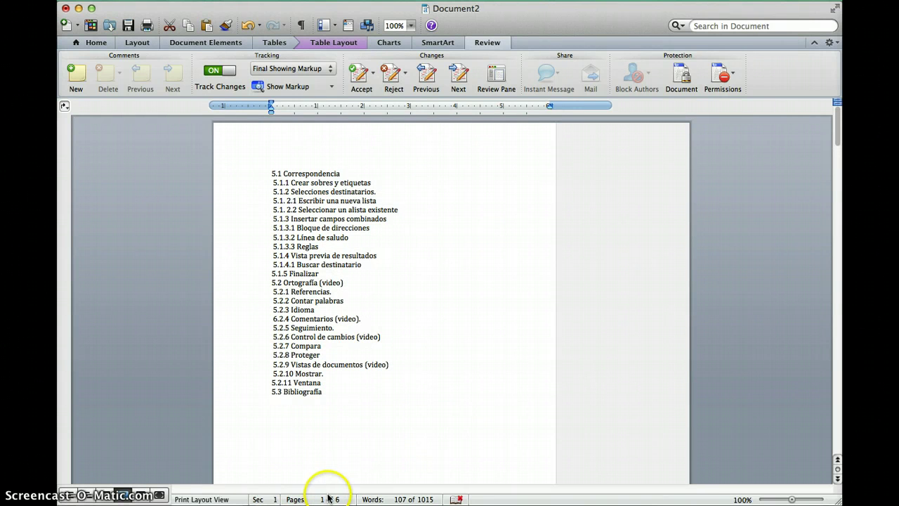
pyautogui.click(339, 408)
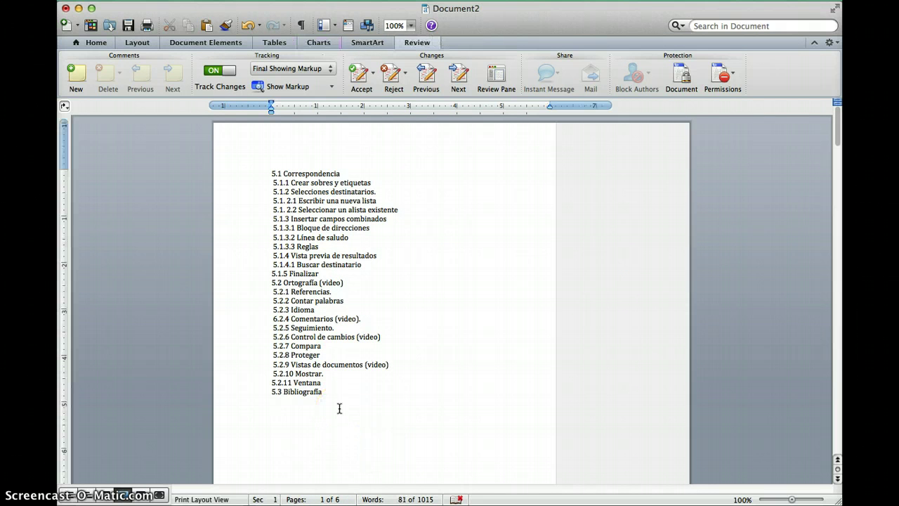